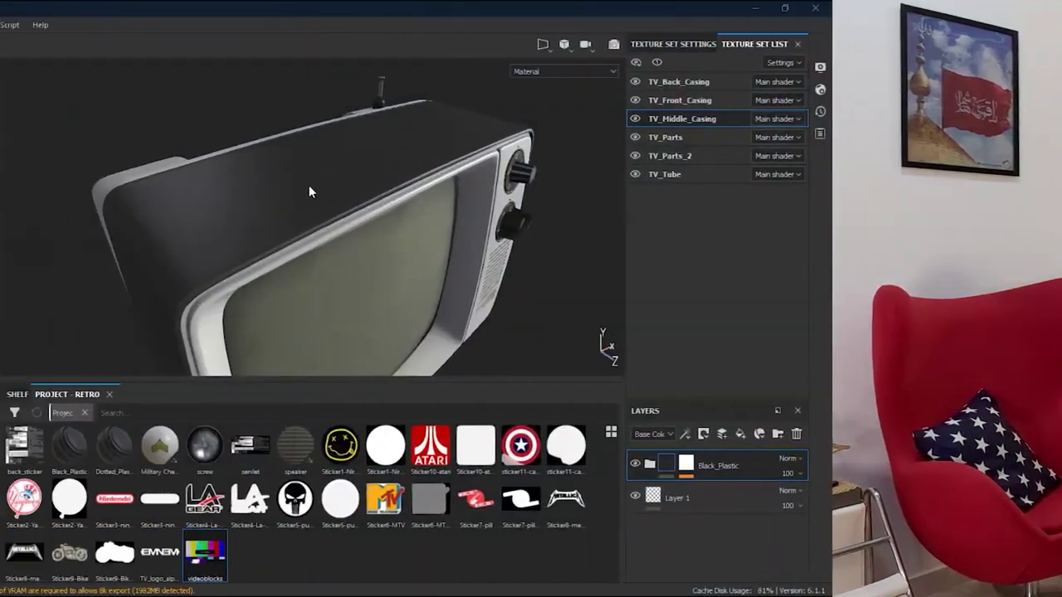
- Examine the black top and side surfaces of the TV's middle casing from several angles
left_click_drag(308, 189, 538, 192, "alt")
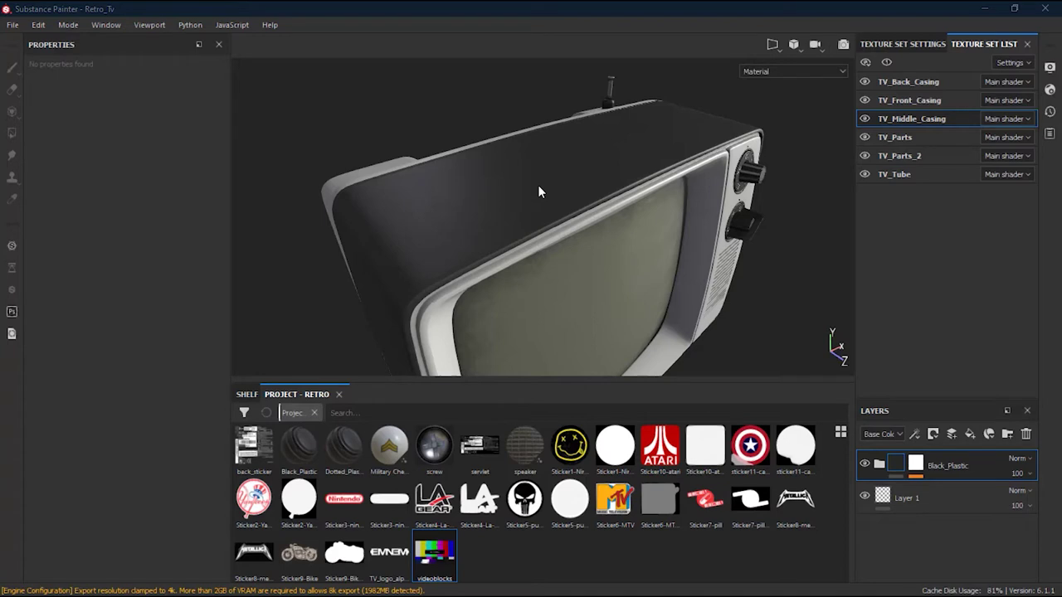
left_click(712, 328)
left_click_drag(712, 329, 664, 331, "alt")
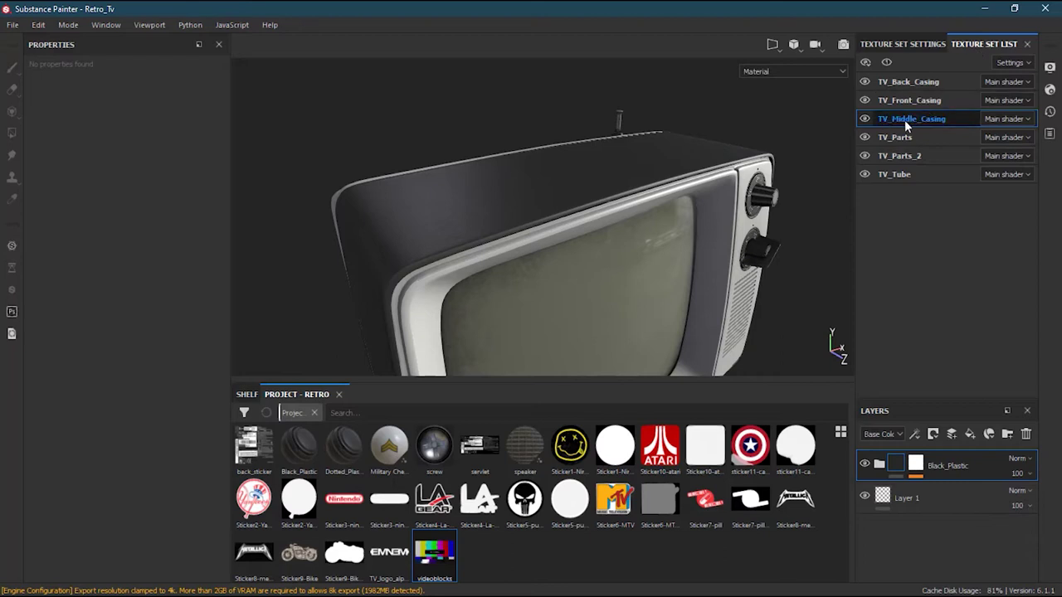
left_click_drag(418, 231, 445, 229, "alt")
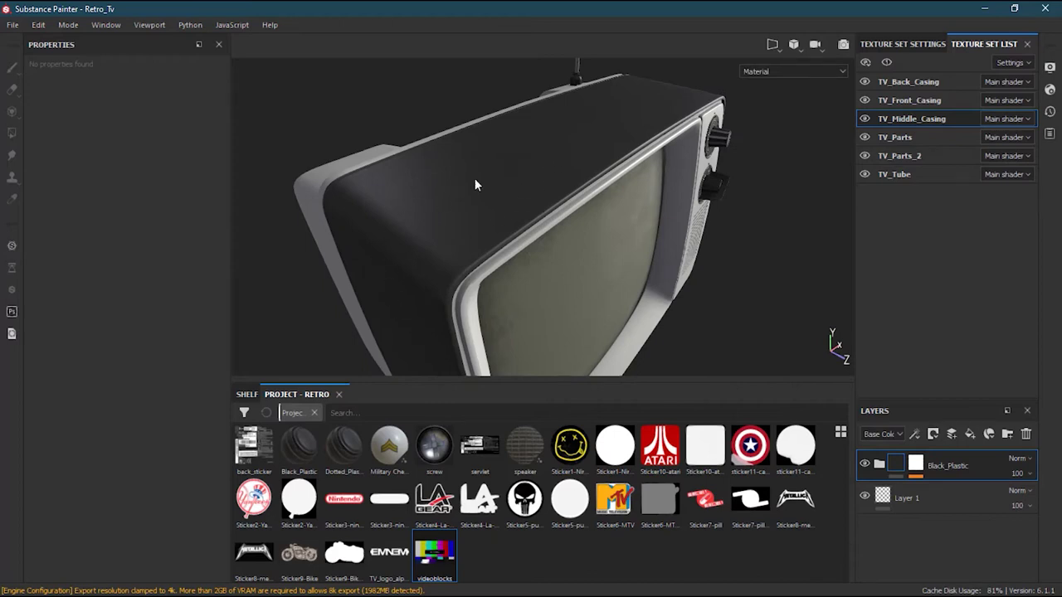
left_click_drag(380, 252, 469, 228, "alt")
left_click_drag(407, 359, 408, 307, "alt")
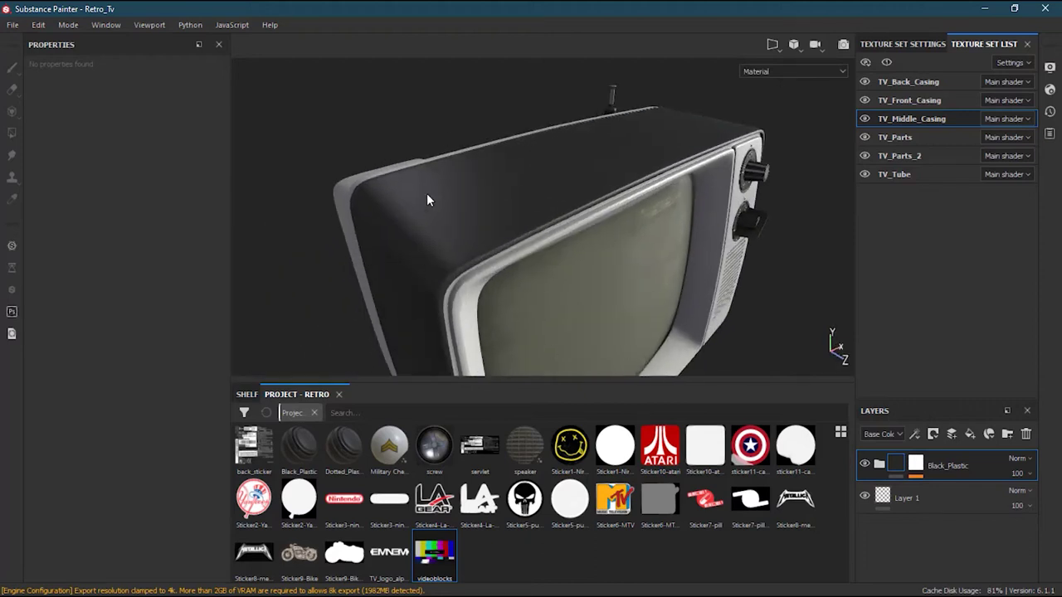
left_click_drag(489, 224, 460, 220, "alt")
right_click_drag(461, 220, 450, 178, "alt")
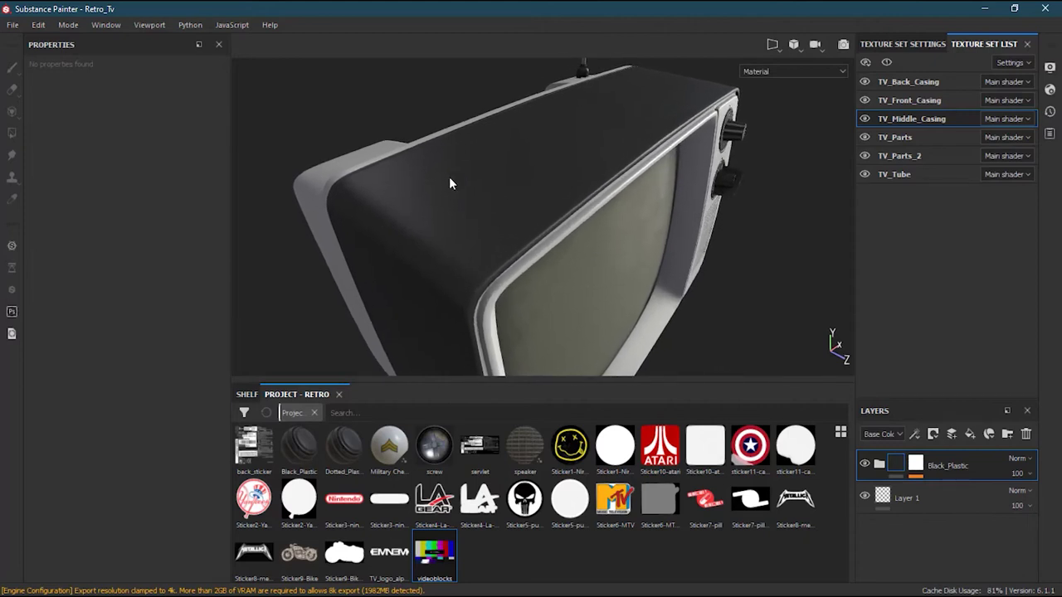
- Add a new folder above Black_Plastic in the TV_Middle_Casing texture set and name it Scratches
left_click(1009, 434)
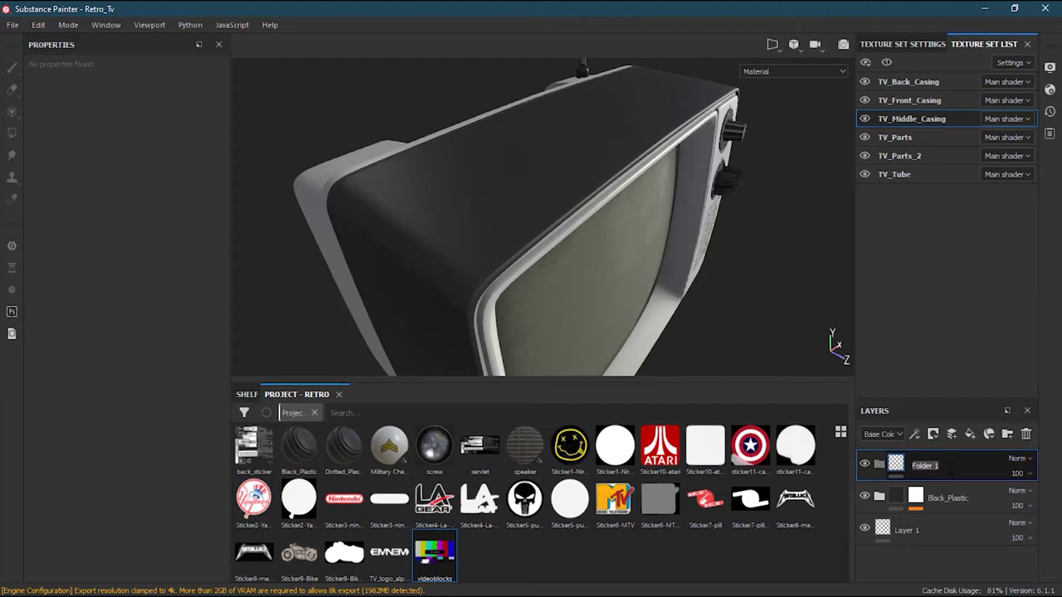
type("Scratches")
key("Return")
- Mask the Scratches folder with a color selection, picking the middle casing's ID colour from the model
left_click(933, 434)
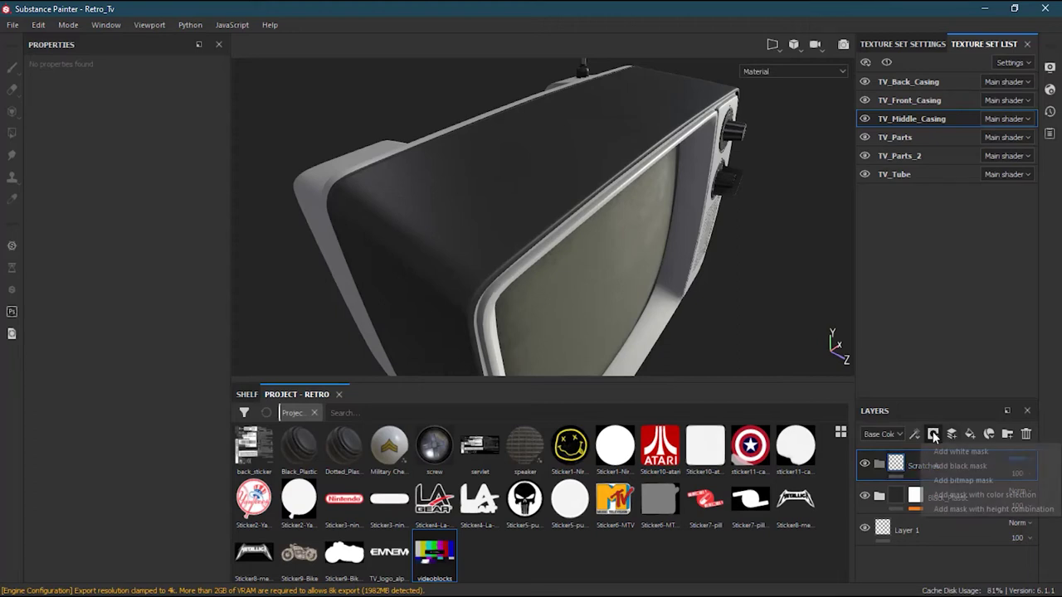
left_click(996, 495)
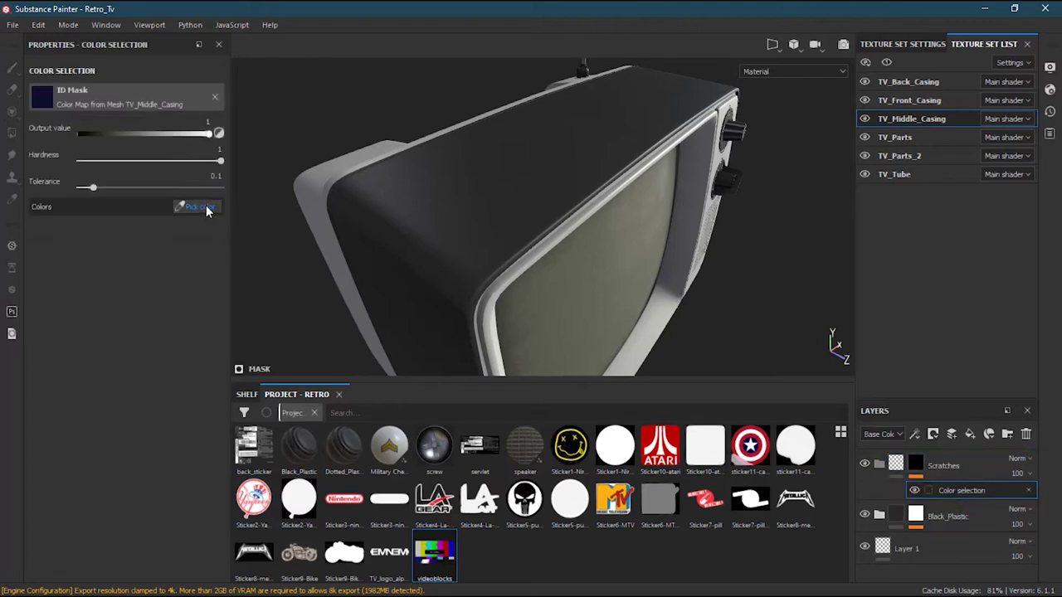
left_click(206, 211)
left_click(478, 195)
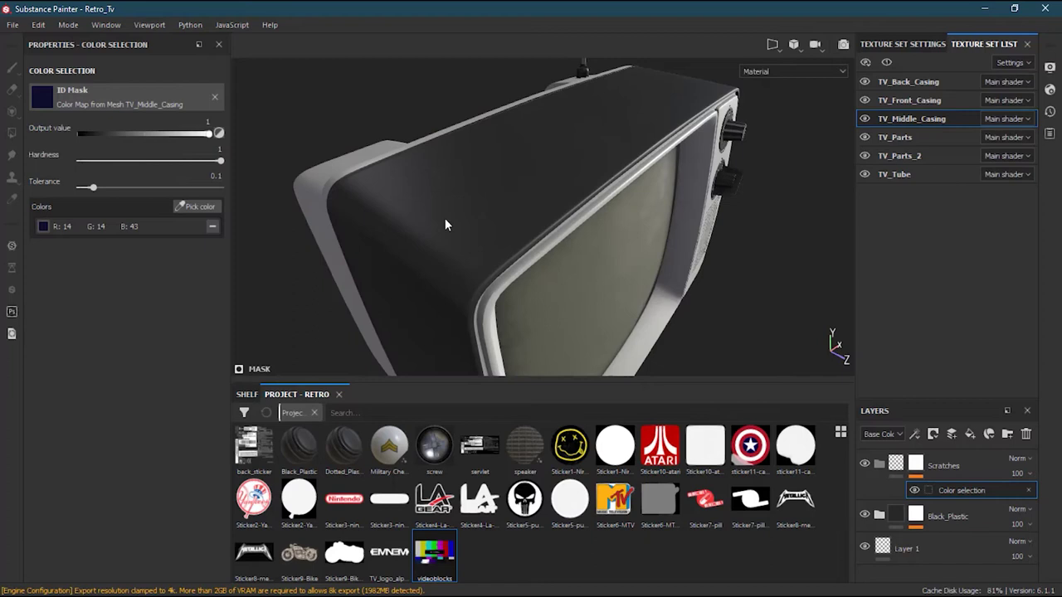
- Add a fill layer inside the Scratches folder and name it Base
left_click(898, 467)
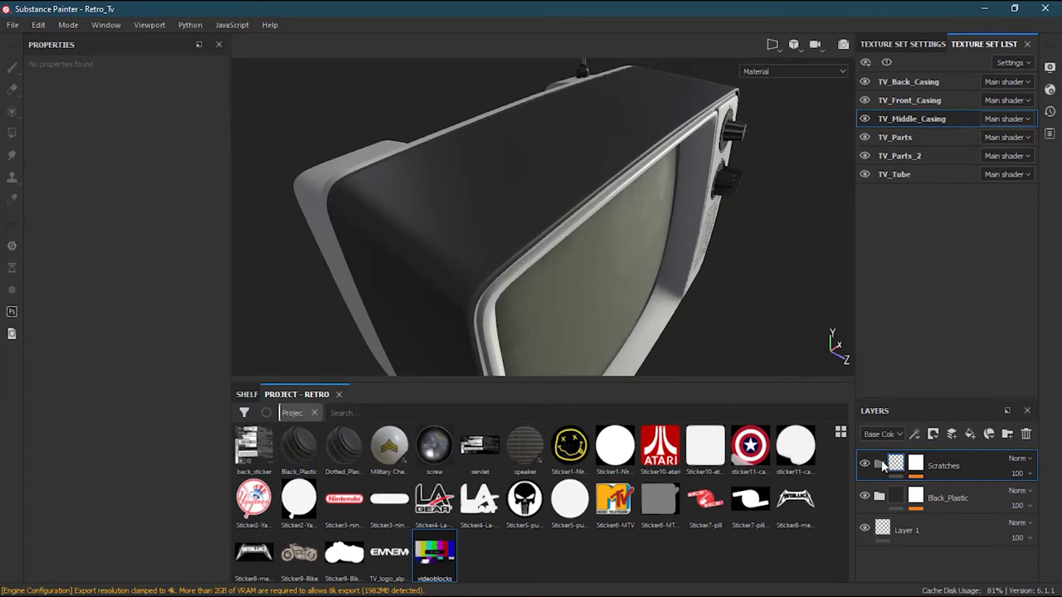
left_click(970, 434)
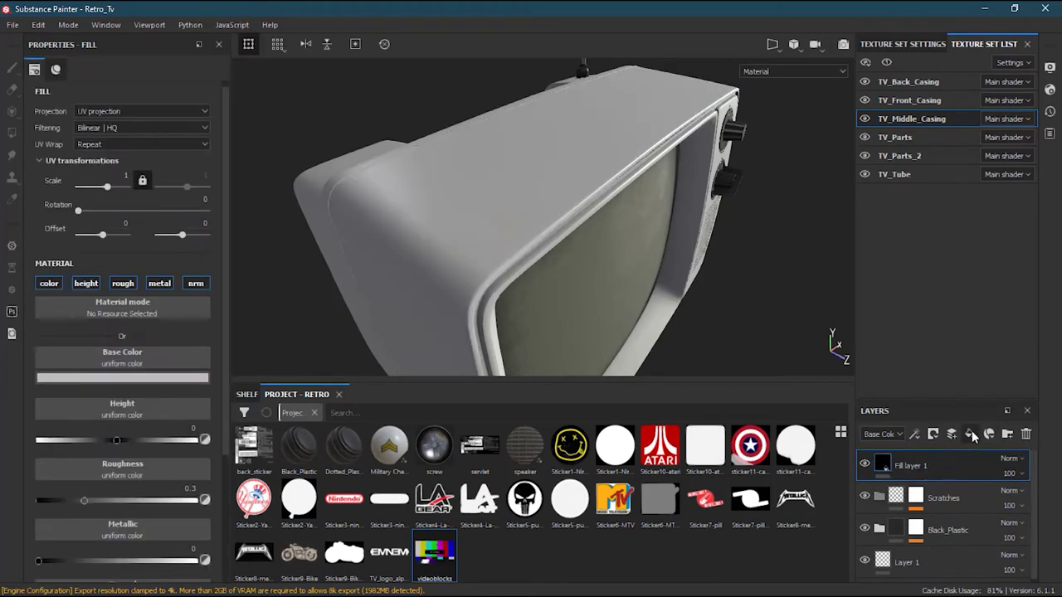
left_click_drag(888, 466, 884, 500)
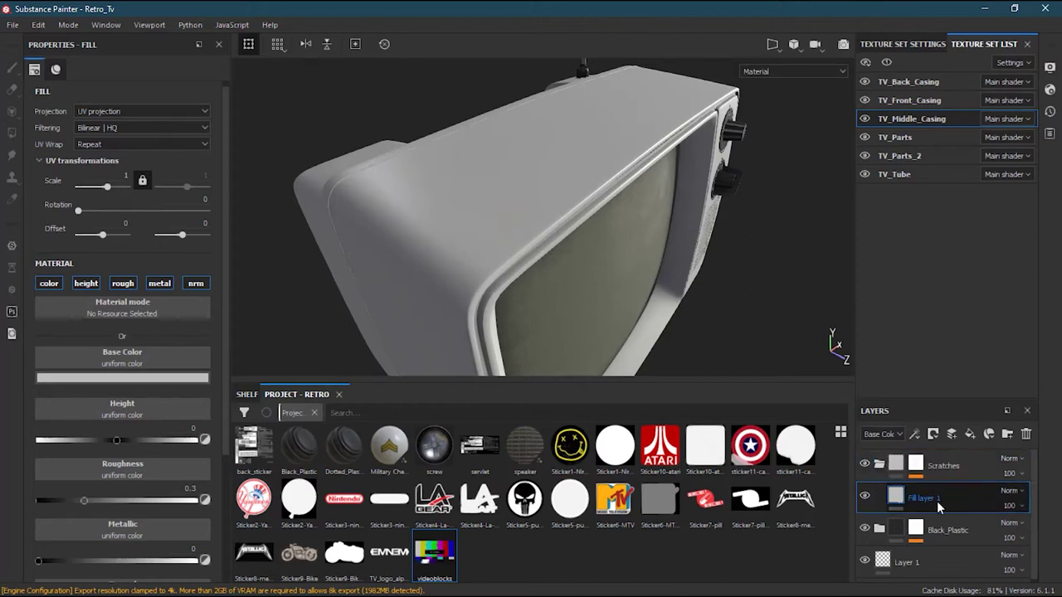
left_click(866, 498)
left_click(865, 498)
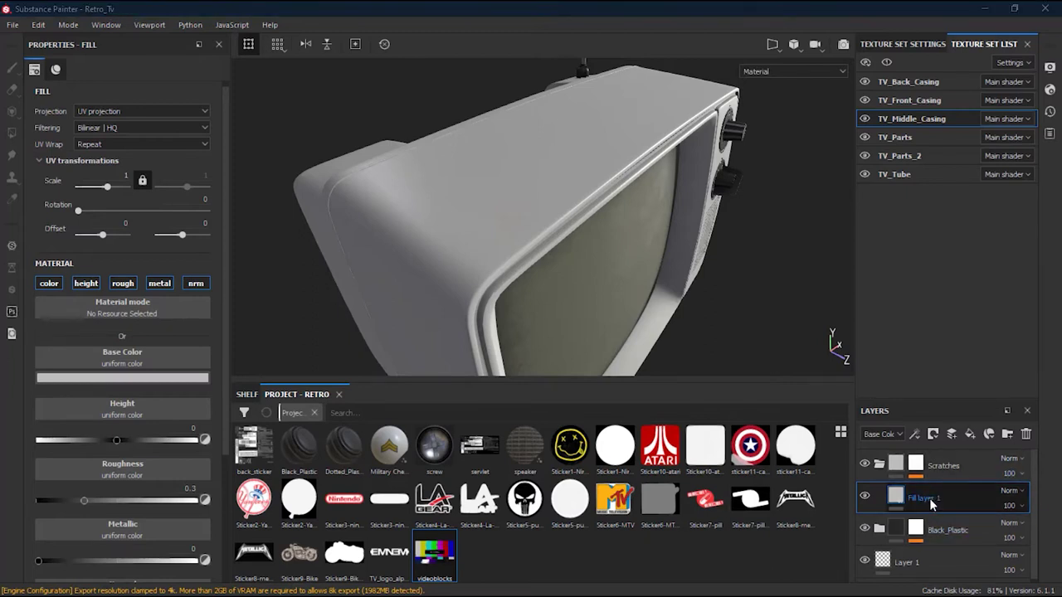
double_click(928, 498)
type("Base")
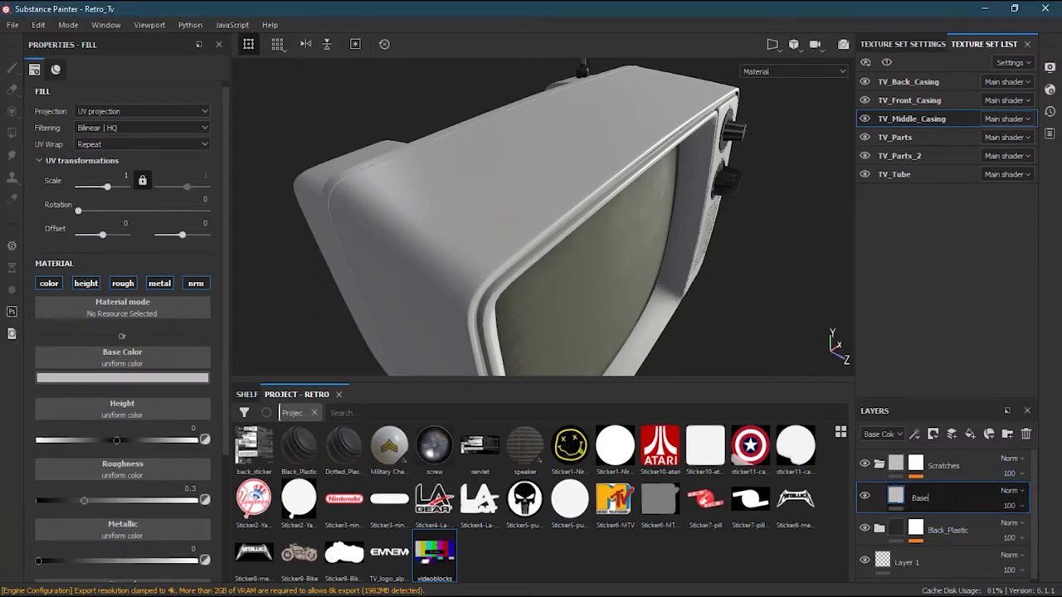
key("Return")
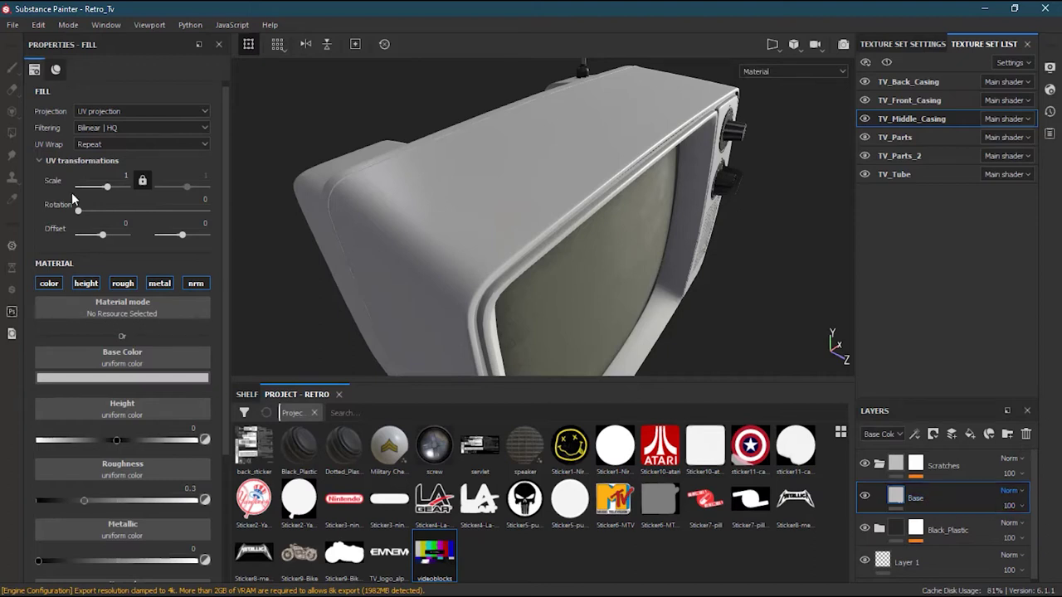
- Set the Base layer's base color to black and its roughness to about 0.43
left_click(968, 496)
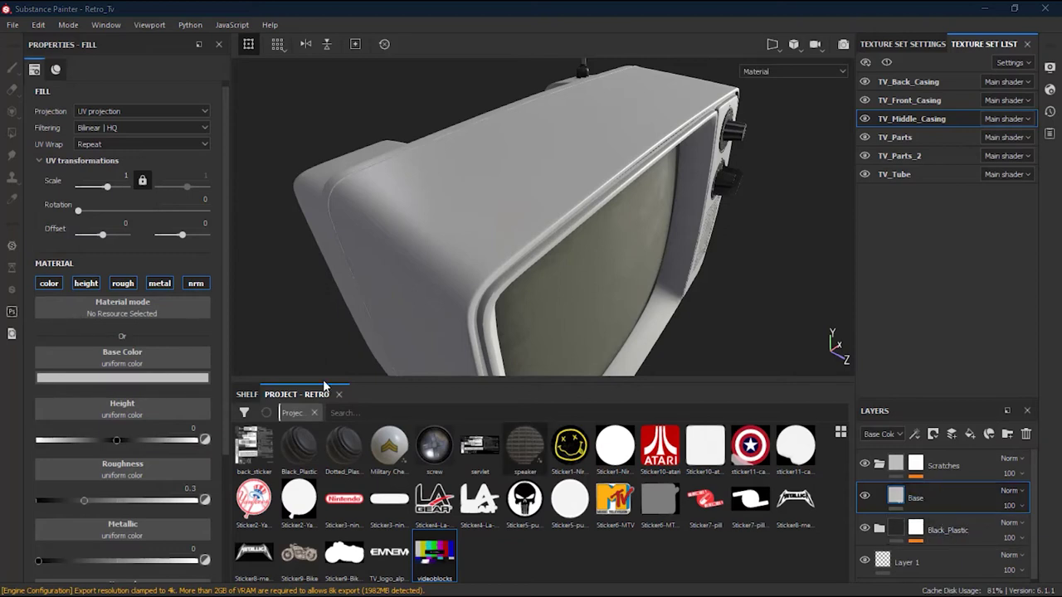
left_click(169, 378)
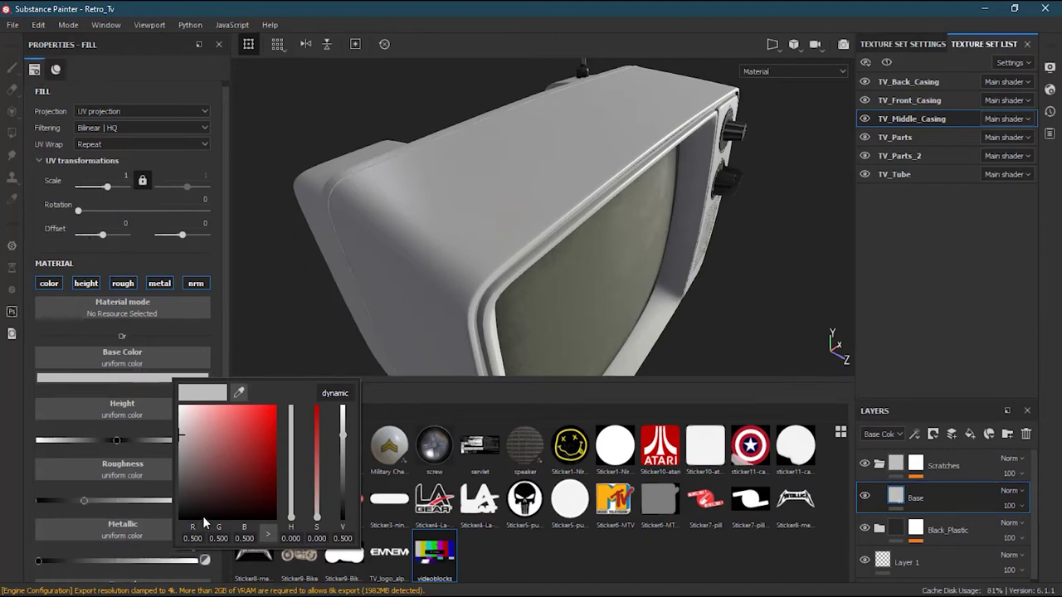
left_click_drag(195, 467, 146, 520)
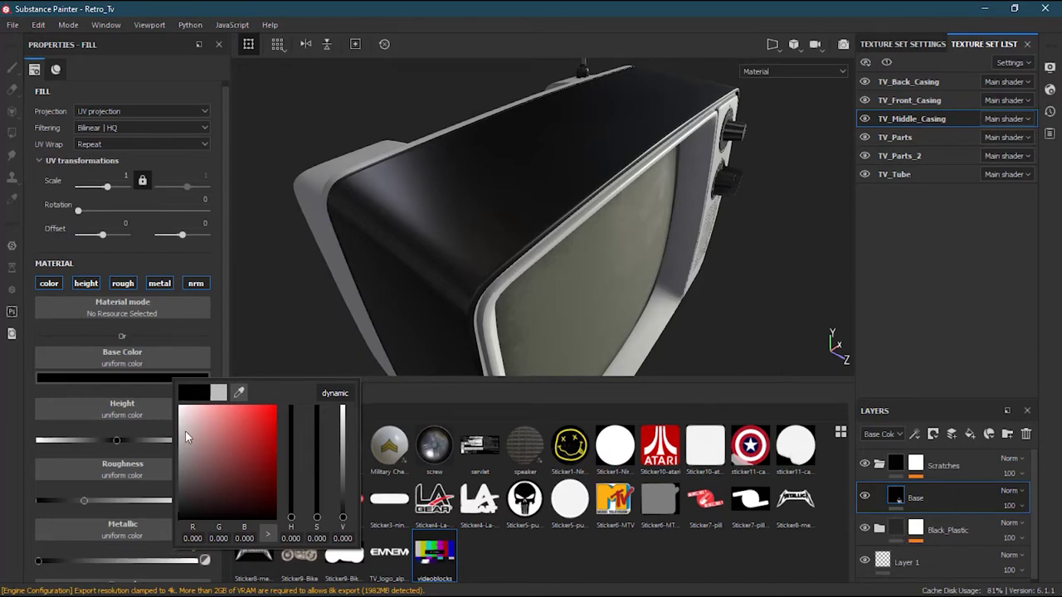
left_click(84, 445)
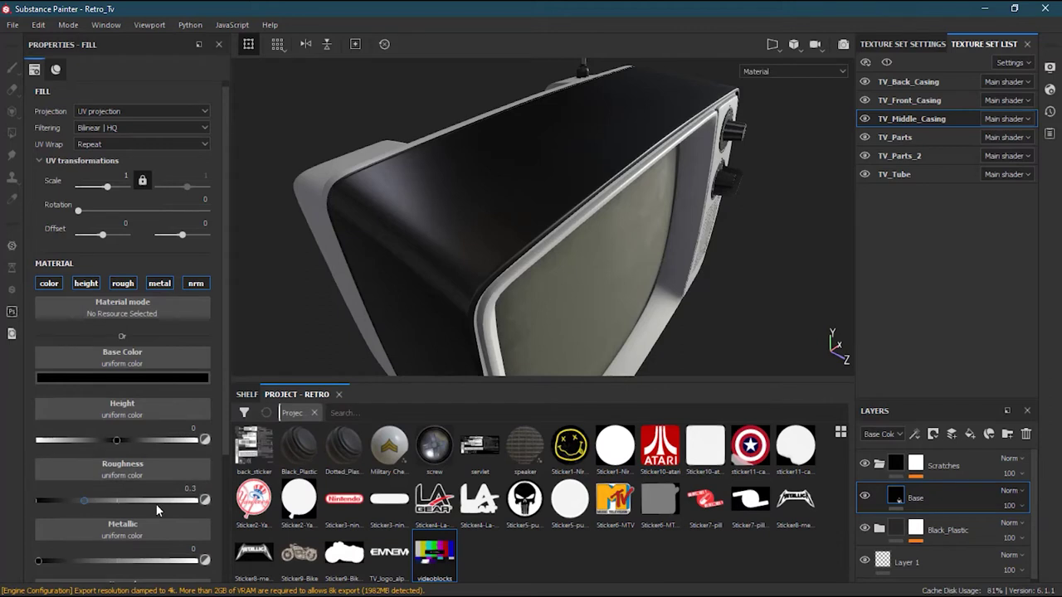
left_click(40, 562)
left_click_drag(86, 499, 105, 500)
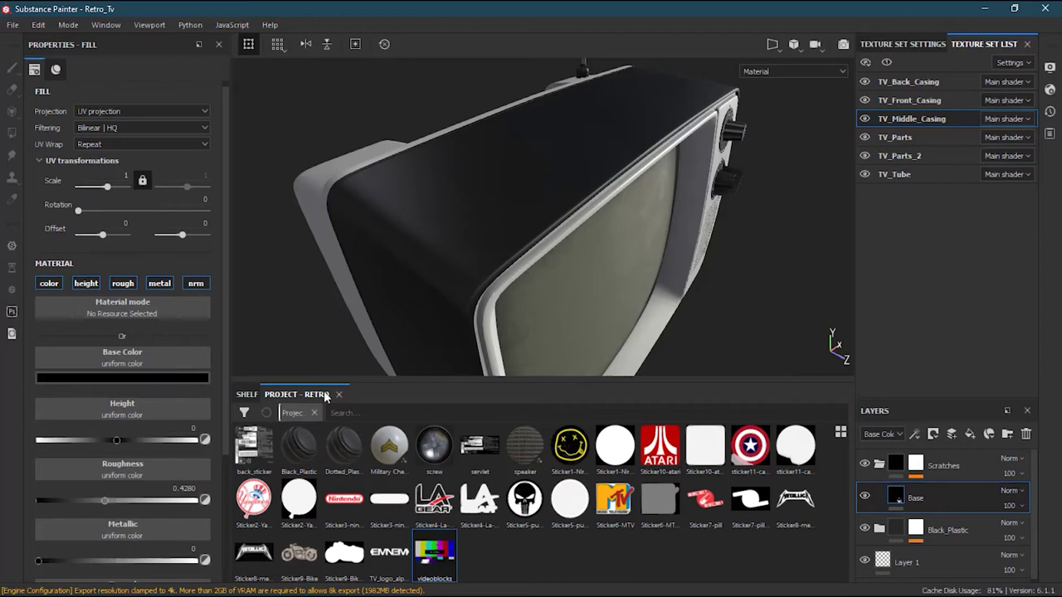
- Add another fill layer above Base in the Scratches folder and name it roughness
left_click(969, 434)
double_click(928, 498)
type("rougness")
key("Return")
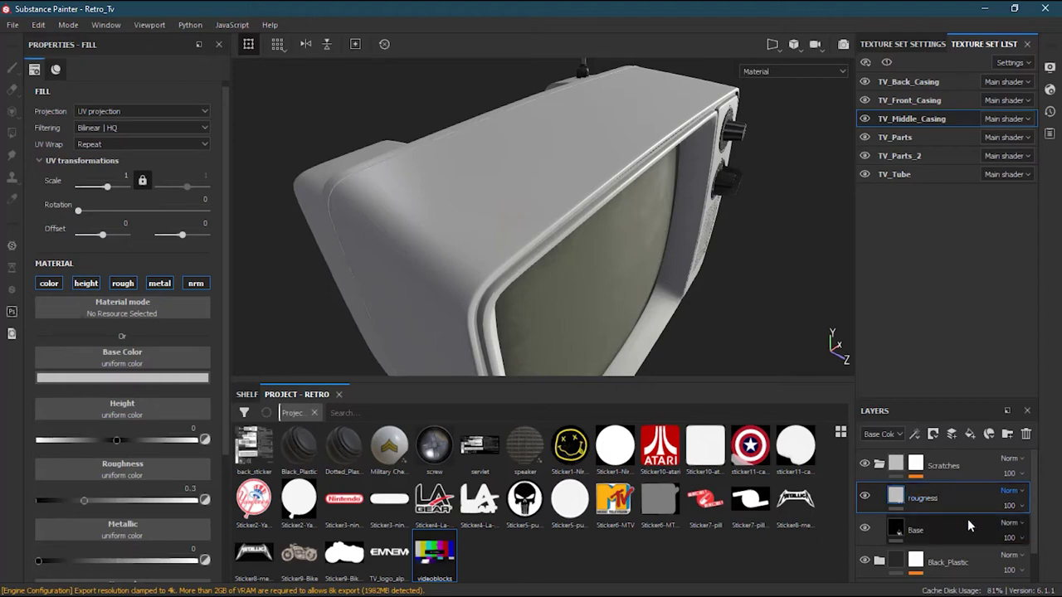
double_click(929, 499)
left_click(929, 499)
type("h")
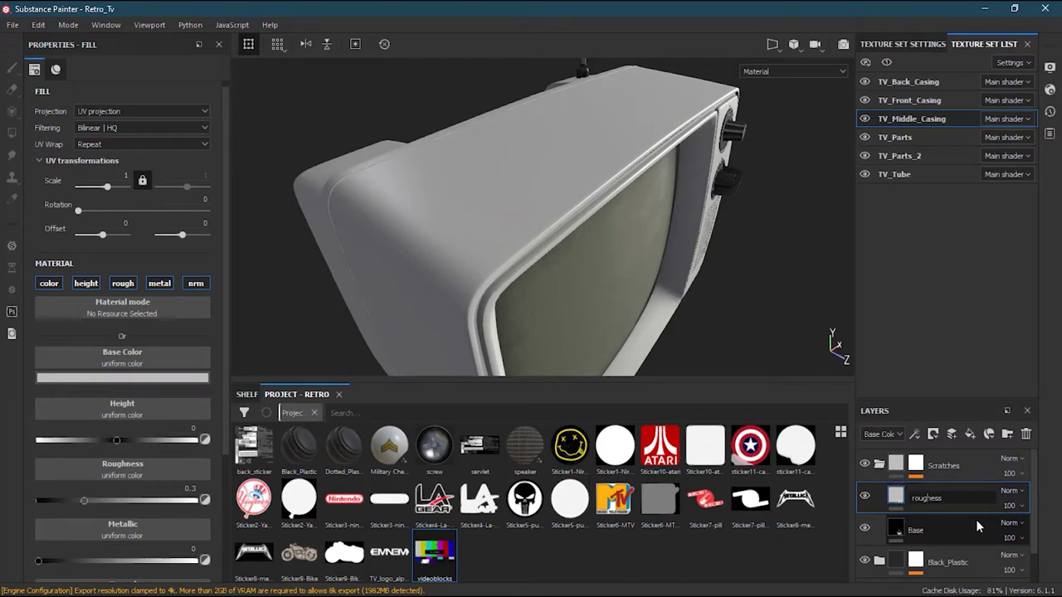
type("h")
key("Return")
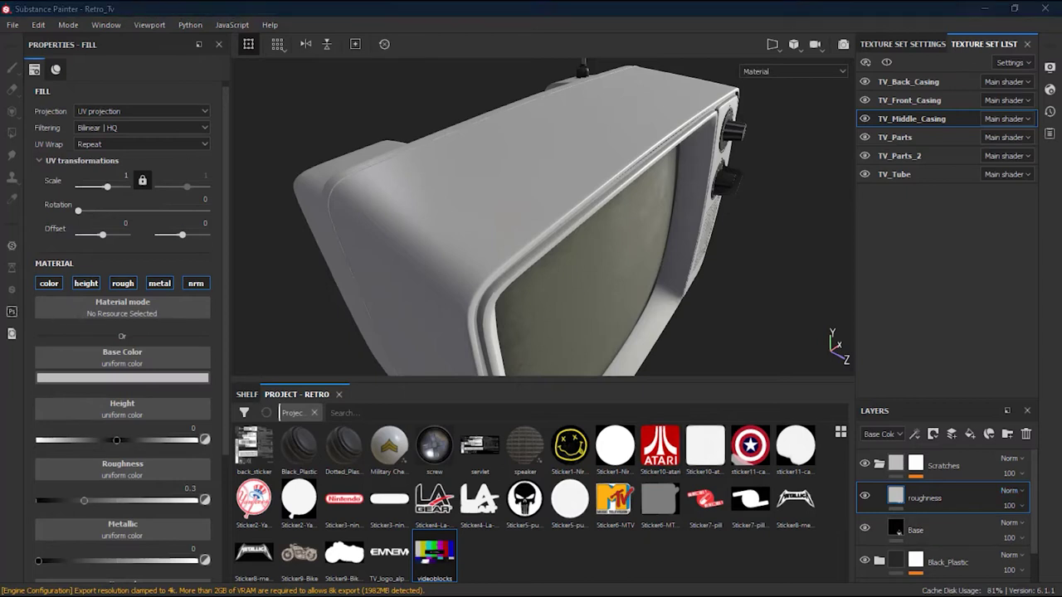
- Limit the roughness layer to the rough channel only and set its roughness to about 0.4
left_click(964, 501)
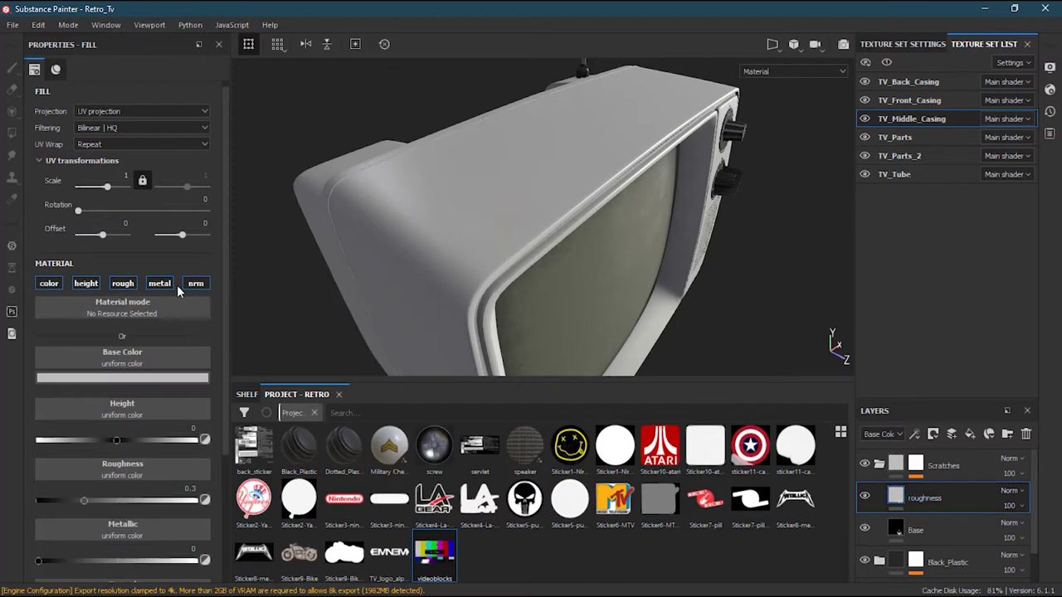
left_click(126, 286)
mouse_move(89, 386)
left_mouse_down()
mouse_move(157, 390)
mouse_move(54, 390)
mouse_move(86, 390)
left_mouse_up()
mouse_move(162, 390)
left_mouse_down()
mouse_move(80, 390)
mouse_move(89, 390)
left_mouse_up()
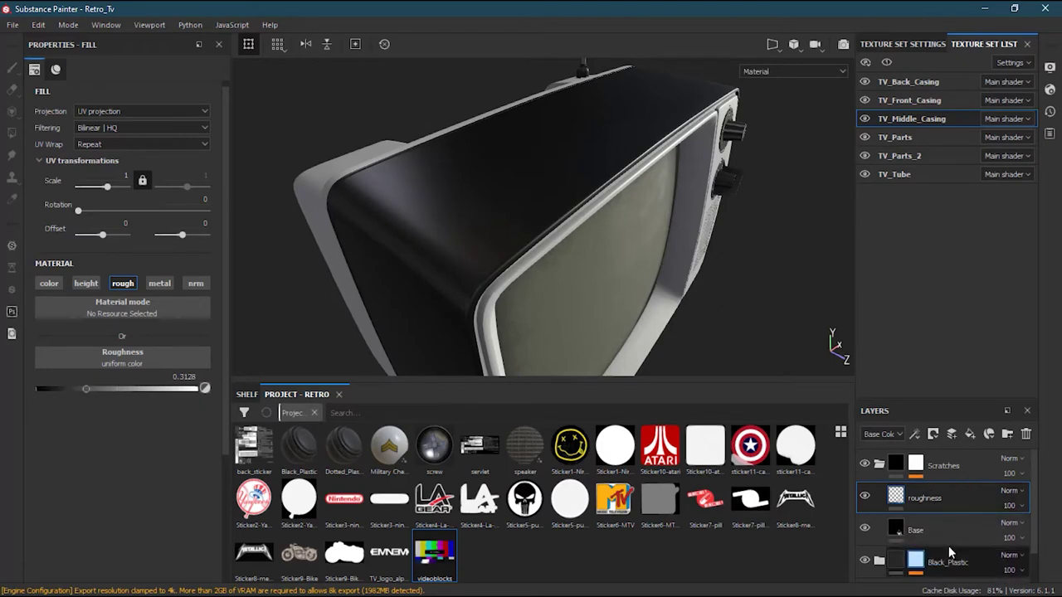
left_click(85, 390)
left_click_drag(85, 387, 100, 387)
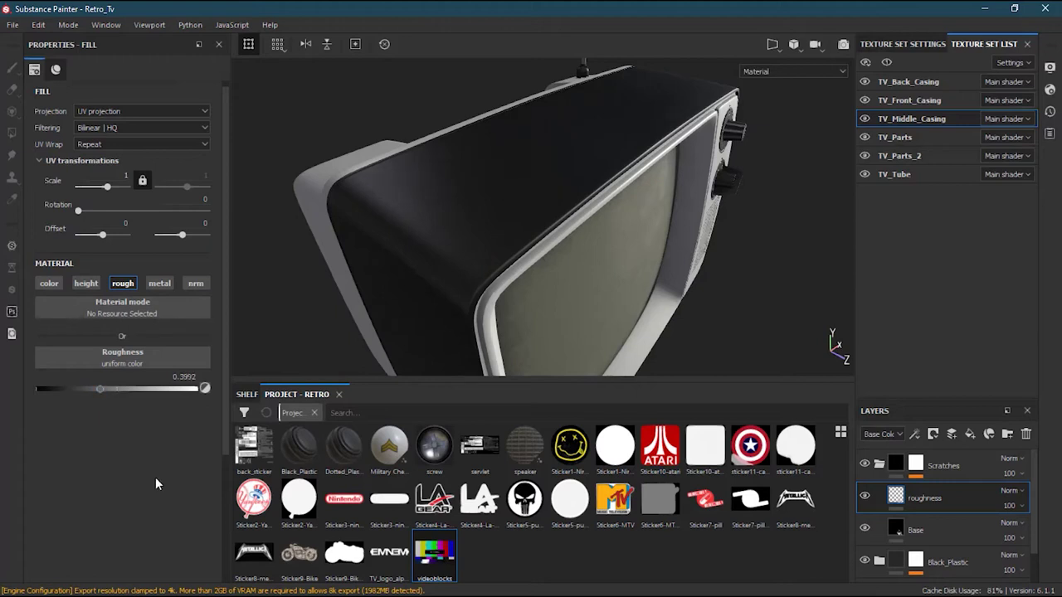
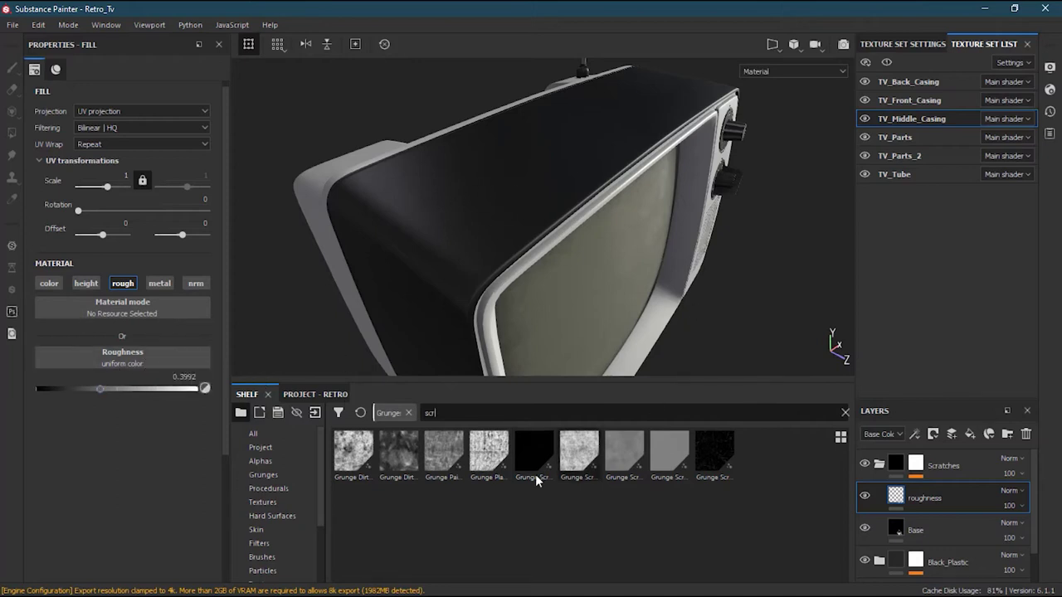
- Try Grunge Scratch Generator as the layer's roughness, inverted with balance 1 and contrast 0.2, and remove it
left_click_drag(531, 451, 106, 357)
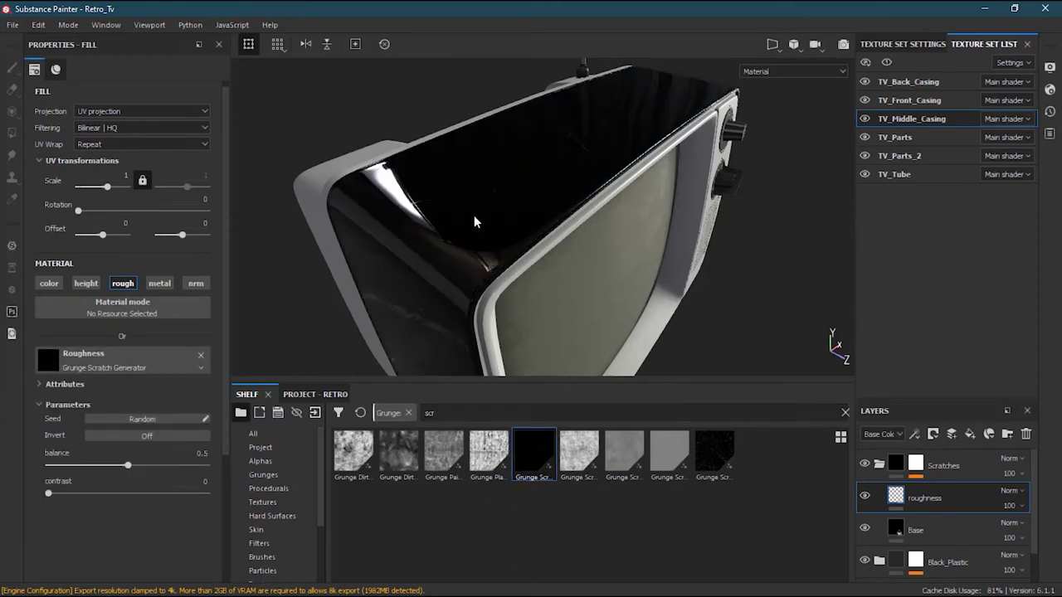
mouse_move(483, 248)
left_mouse_down("alt")
mouse_move(498, 157)
mouse_move(471, 244)
left_mouse_up("alt")
left_click_drag(133, 469, 192, 471)
mouse_move(48, 493)
left_mouse_down()
mouse_move(116, 498)
mouse_move(43, 498)
mouse_move(107, 498)
mouse_move(65, 495)
left_mouse_up()
left_click(144, 438)
left_click_drag(490, 230, 484, 197, "alt")
mouse_move(66, 495)
left_mouse_down()
mouse_move(99, 496)
mouse_move(81, 495)
left_mouse_up()
left_click_drag(177, 465, 221, 474)
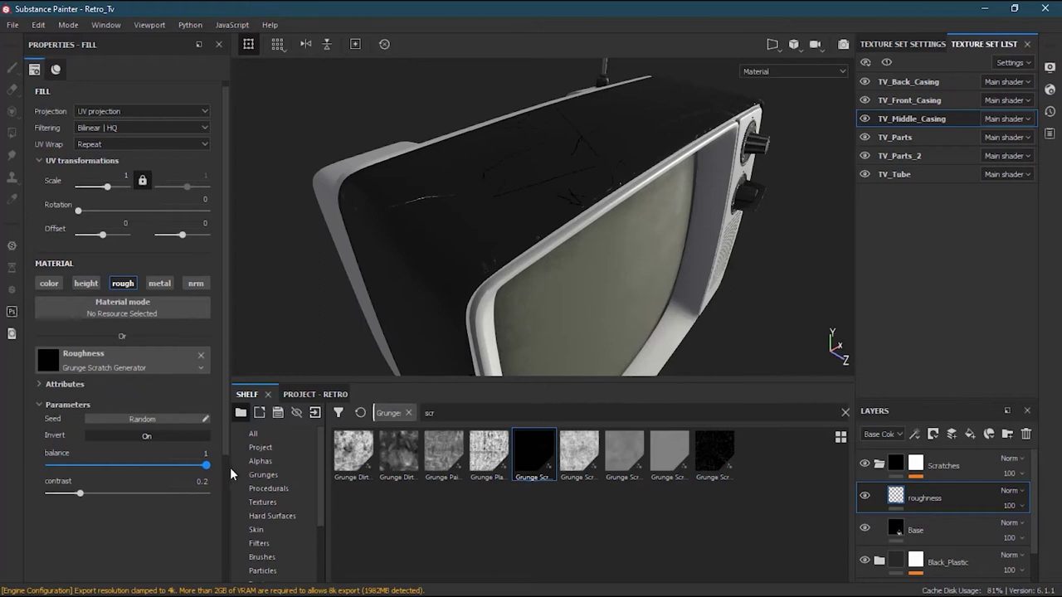
left_click_drag(406, 265, 456, 226, "alt")
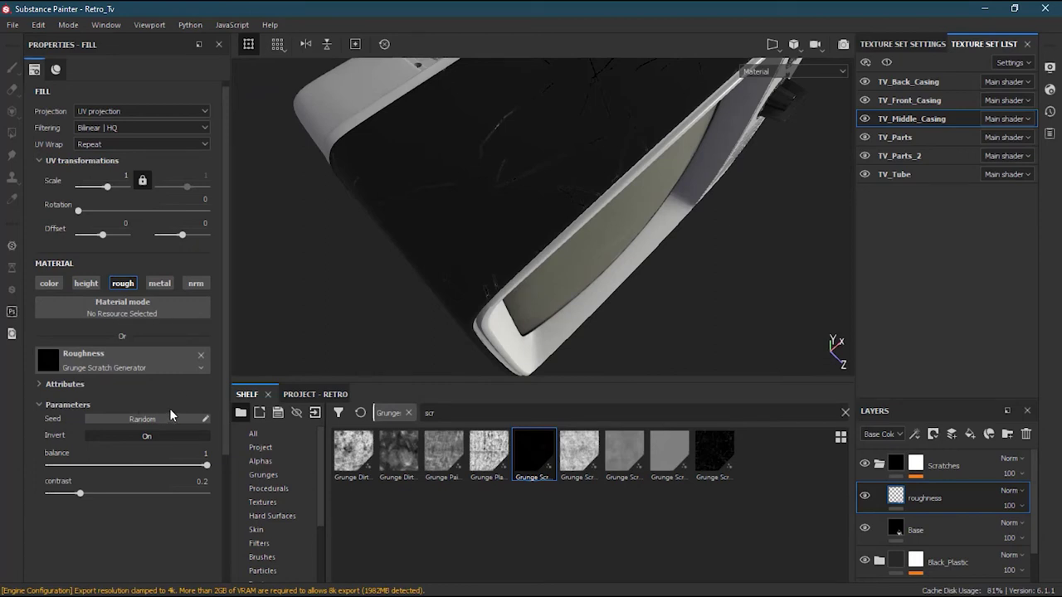
left_click(200, 355)
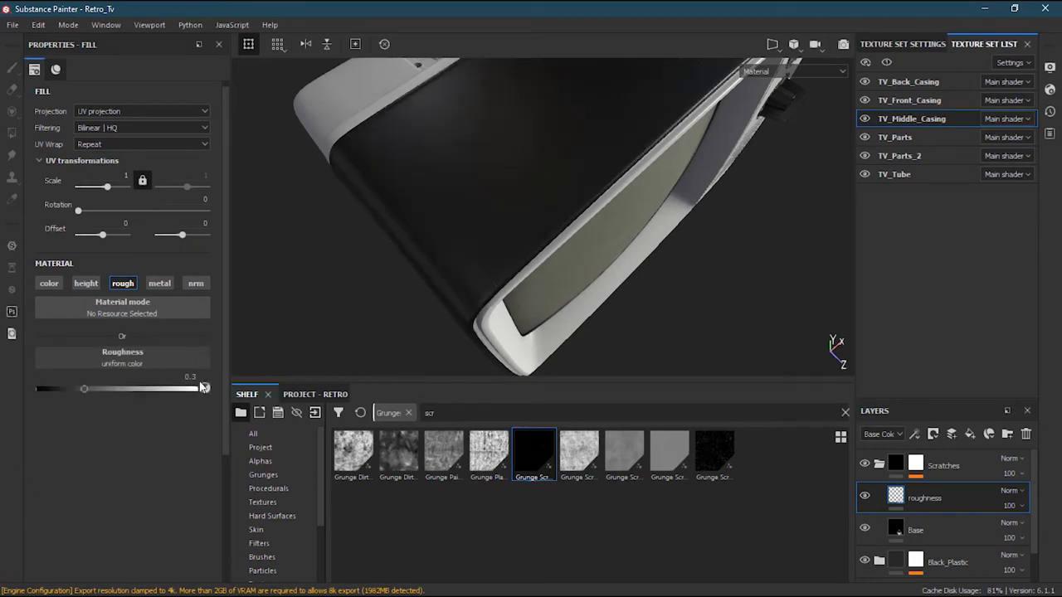
- Set the roughness layer's uniform roughness value to about 0.35
left_click_drag(444, 281, 495, 197, "alt")
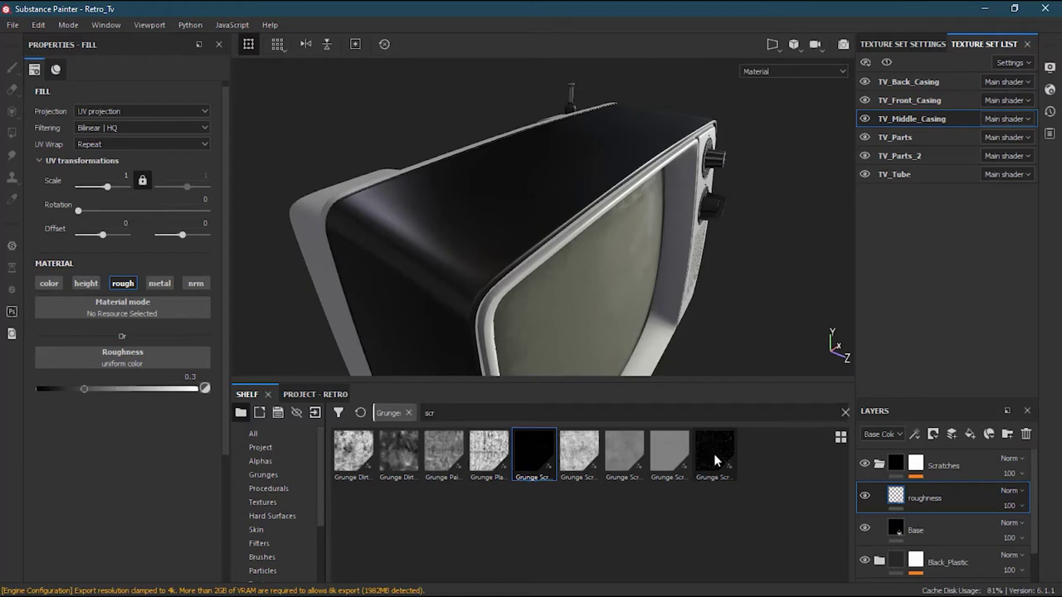
mouse_move(715, 455)
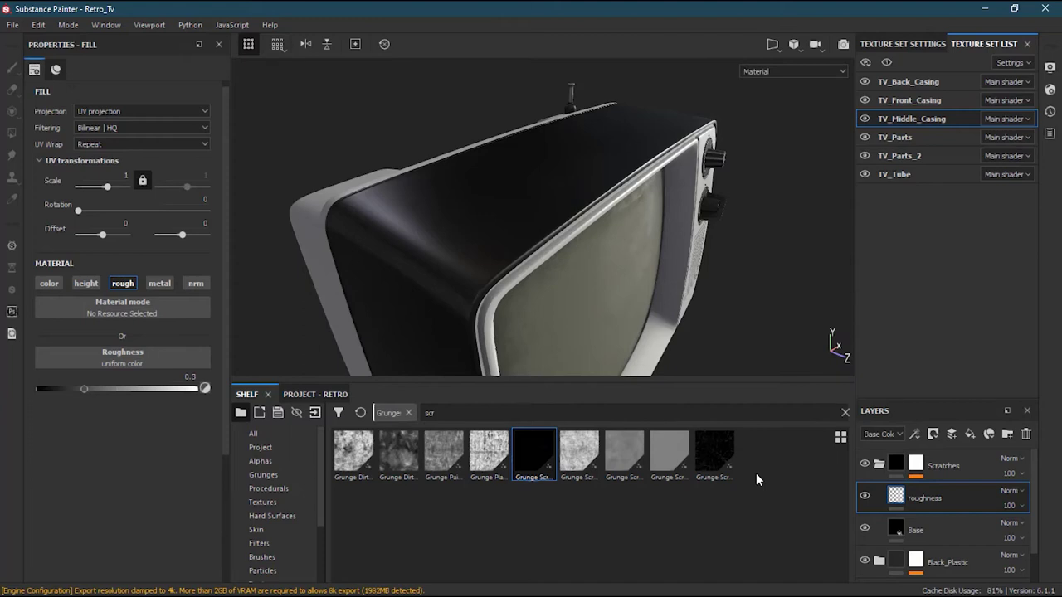
left_click_drag(473, 239, 440, 222, "alt")
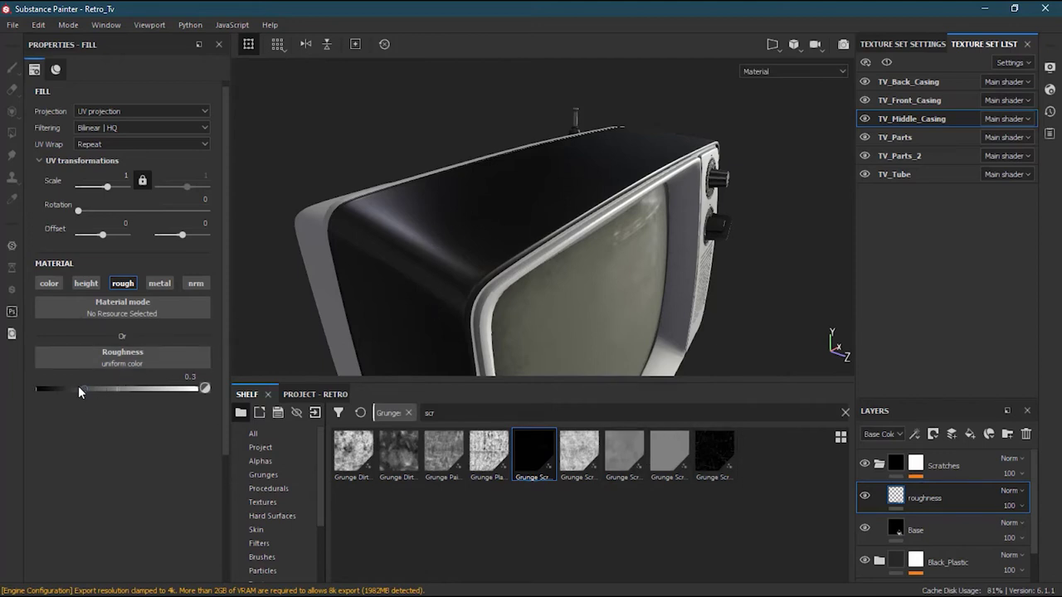
left_click_drag(90, 387, 93, 391)
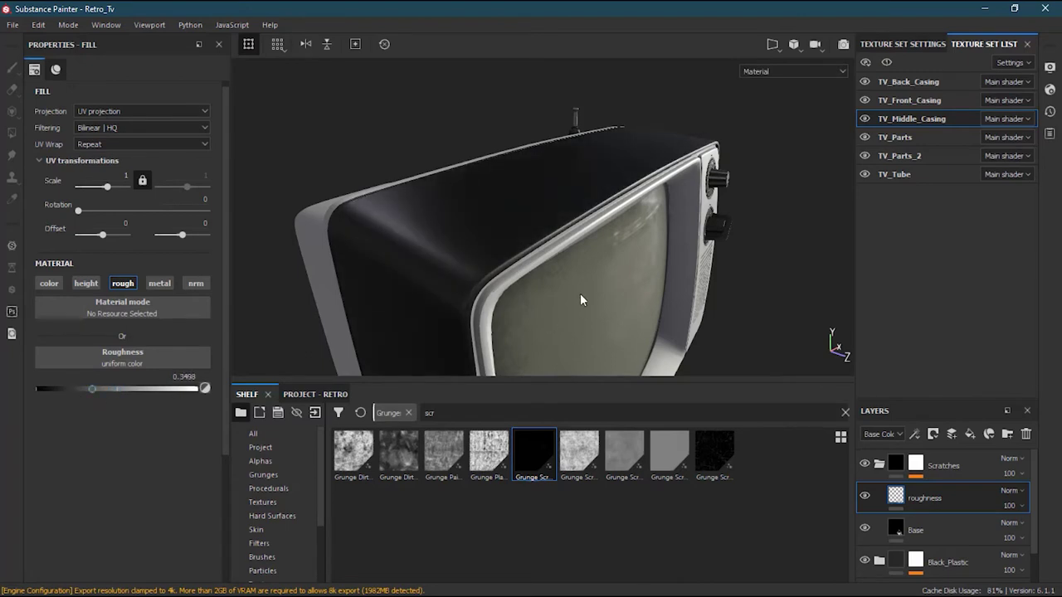
- Add a black mask to the roughness layer in the Scratches folder
left_click_drag(505, 229, 573, 302, "alt")
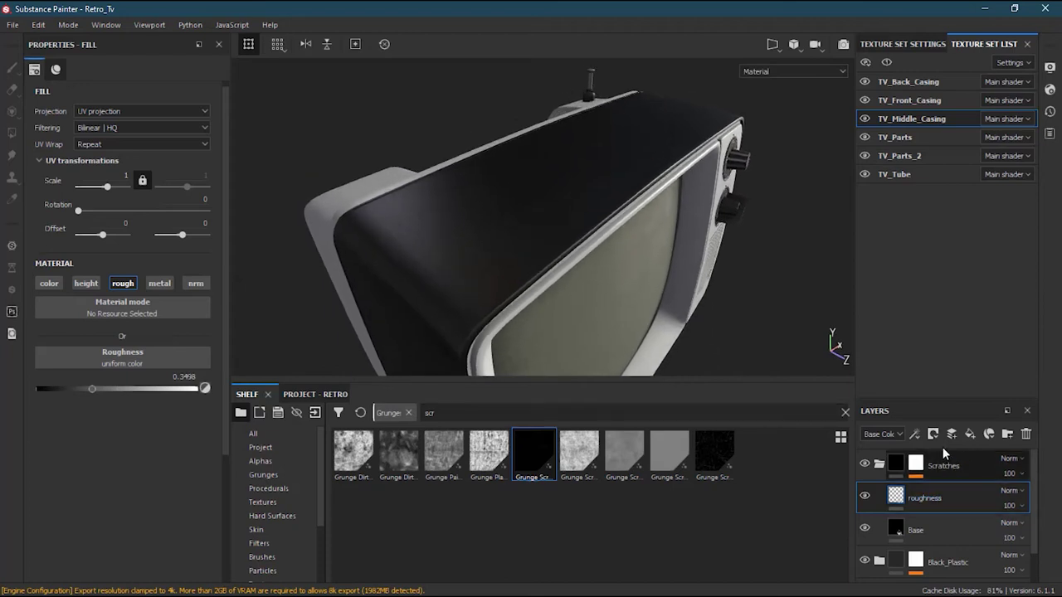
left_click(933, 434)
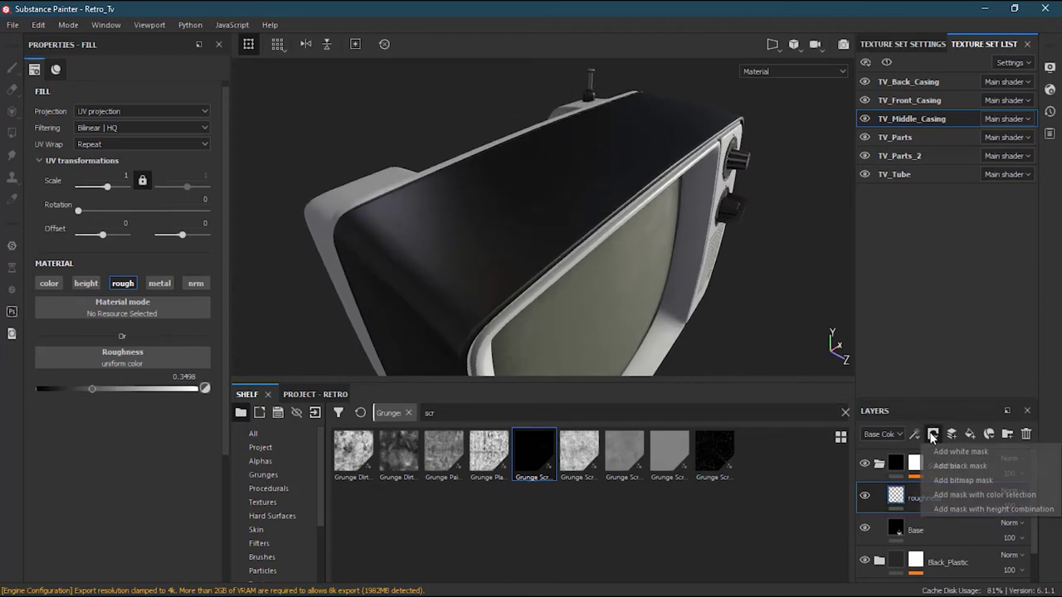
left_click(994, 464)
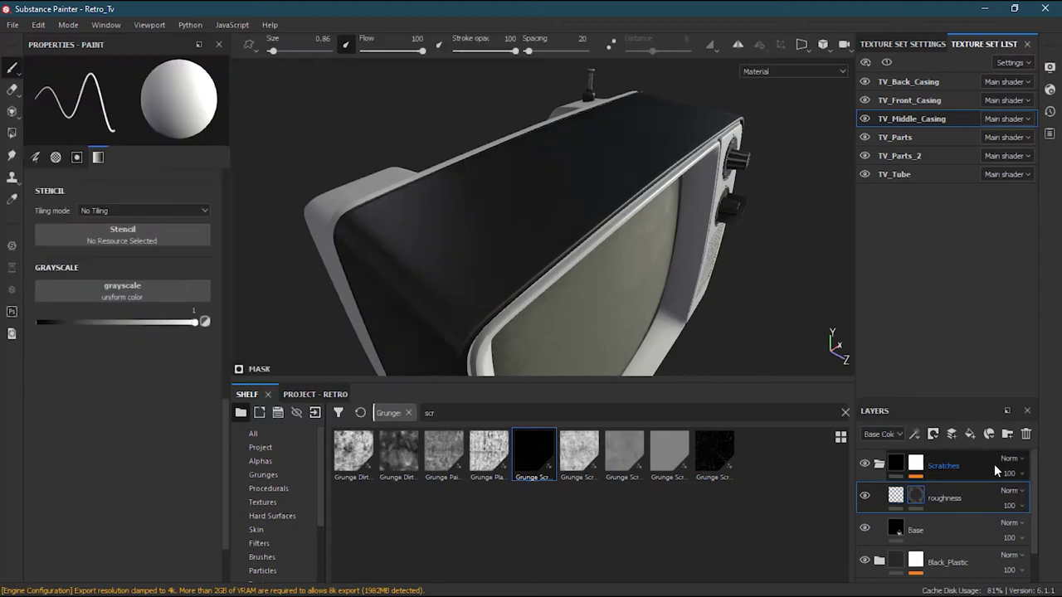
double_click(938, 499)
left_click(896, 495)
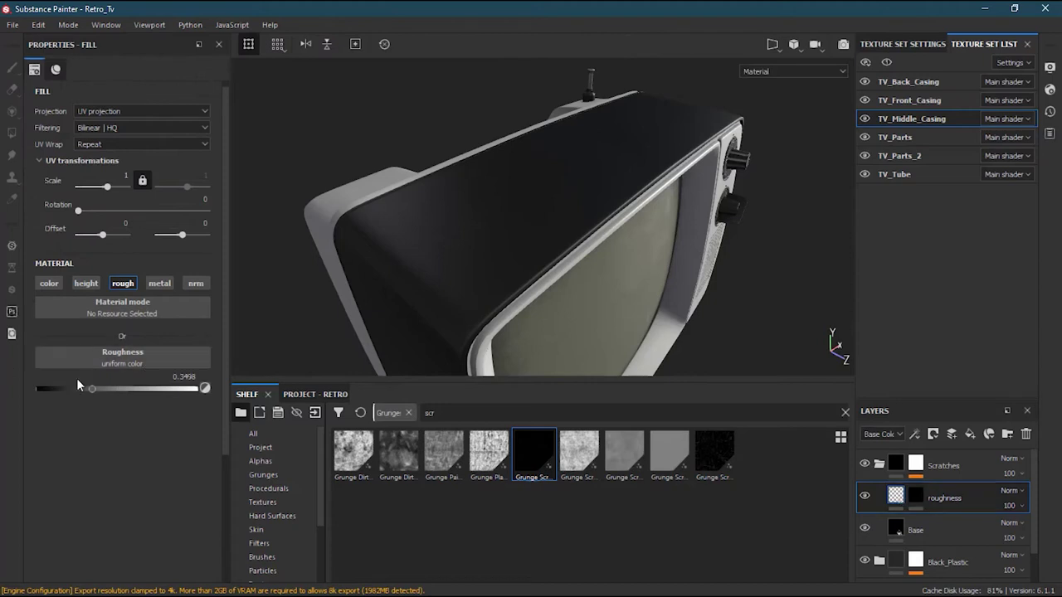
- Add a fill to the roughness layer's mask and assign Grunge Rough Dirty as its grayscale
left_click(915, 498)
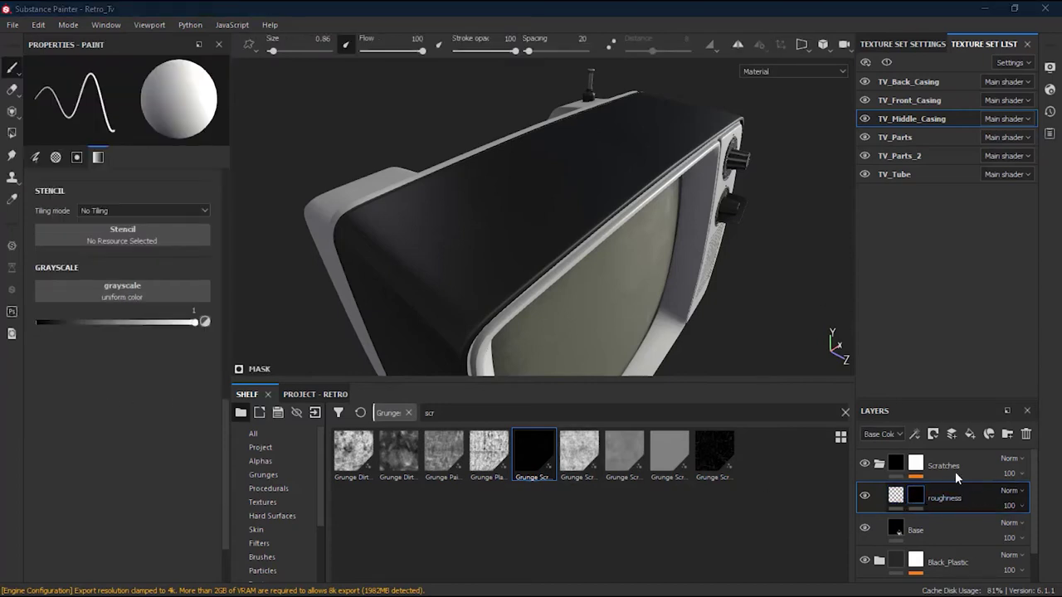
left_click(915, 434)
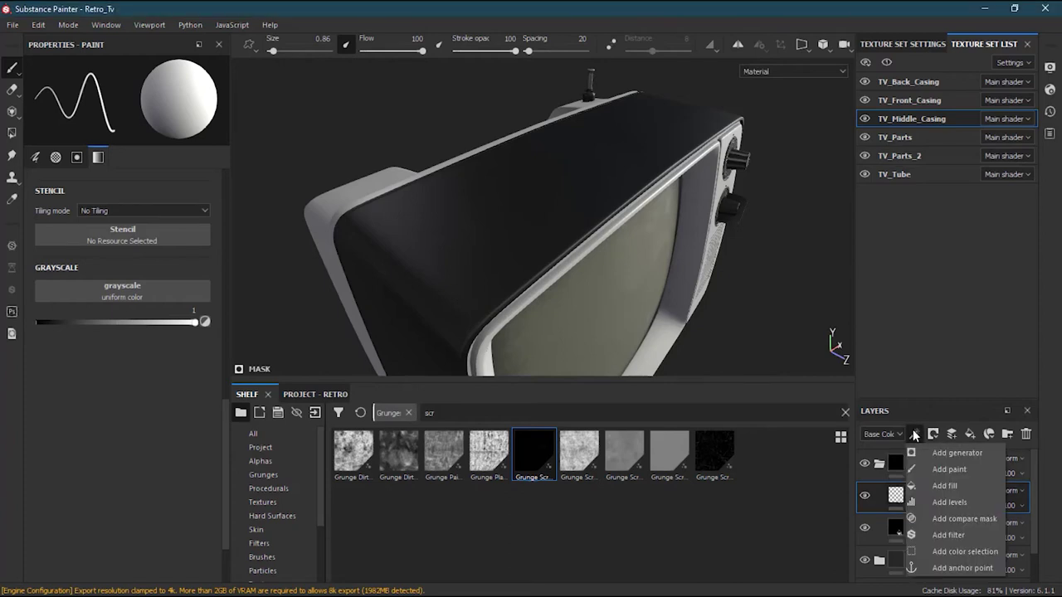
left_click(946, 485)
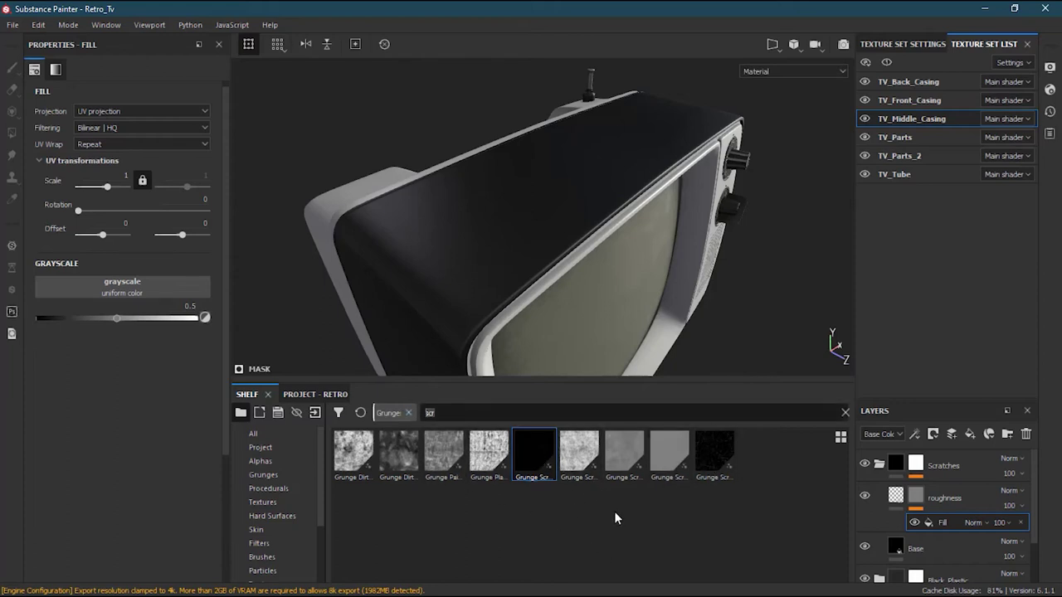
type("gru")
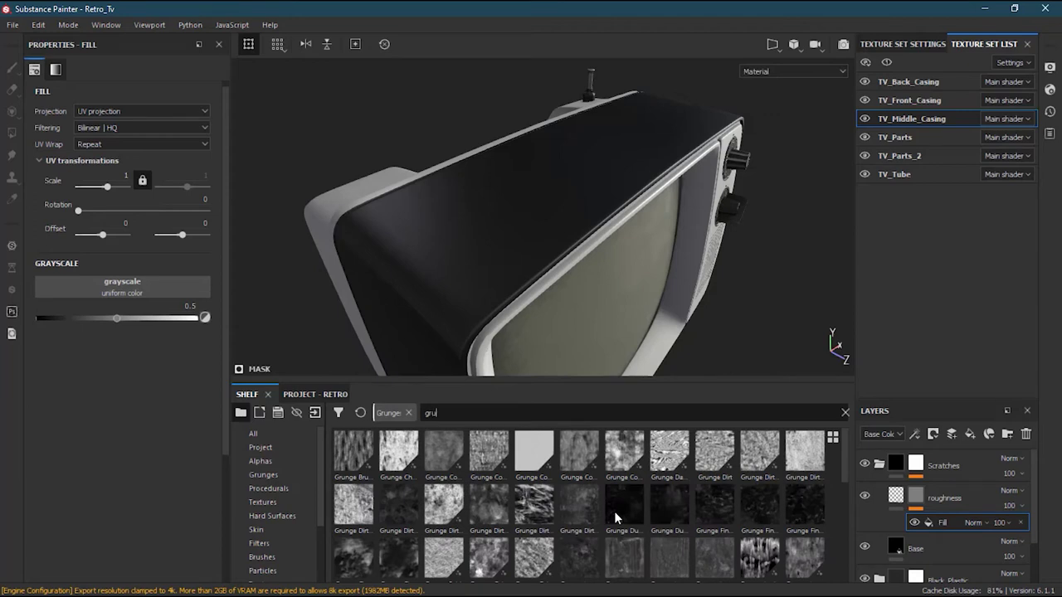
type("nge rough")
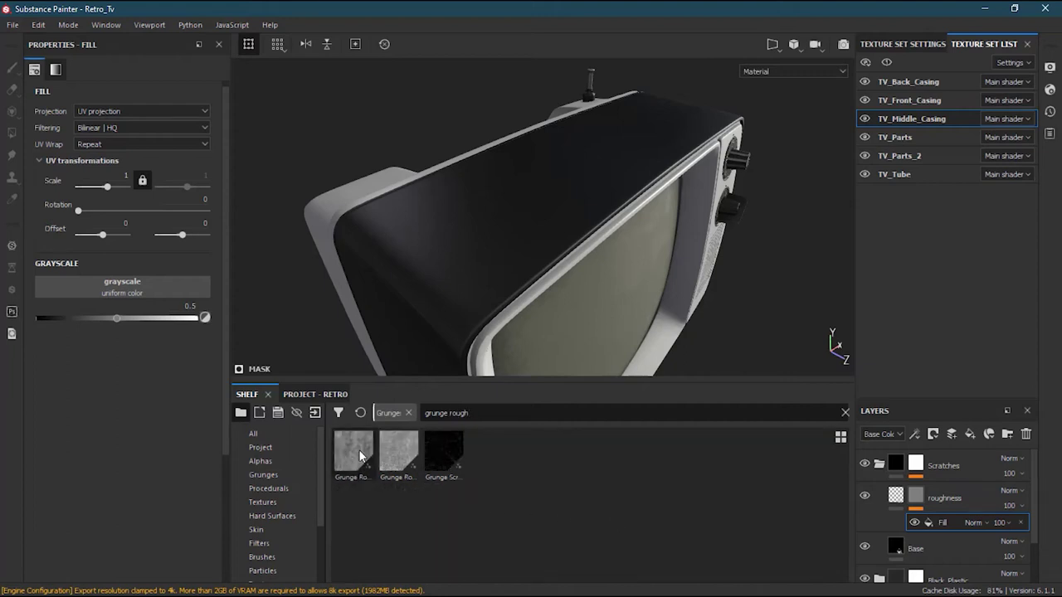
mouse_move(360, 454)
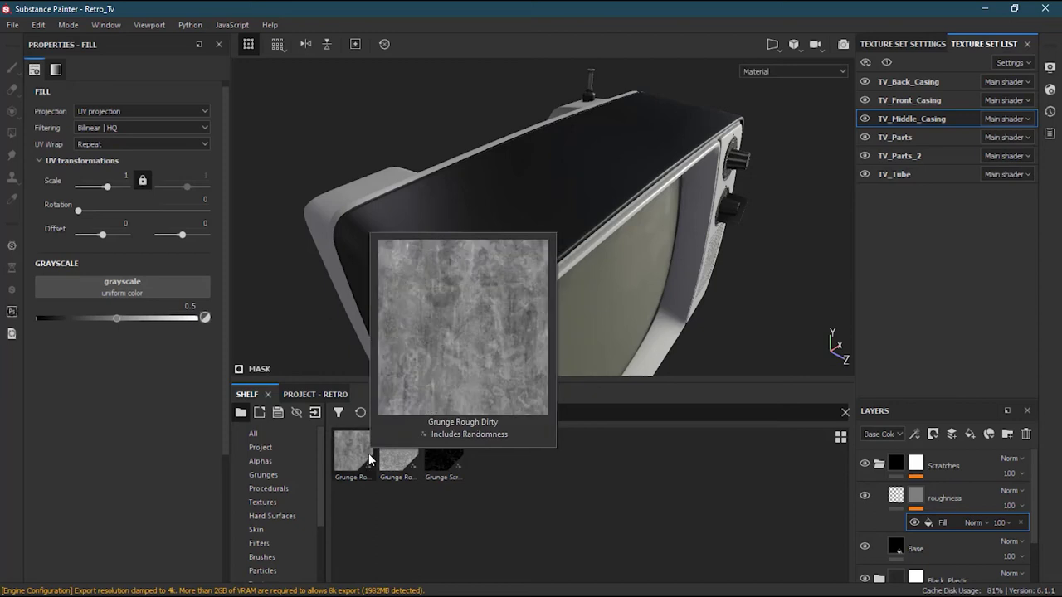
left_click_drag(354, 453, 149, 281)
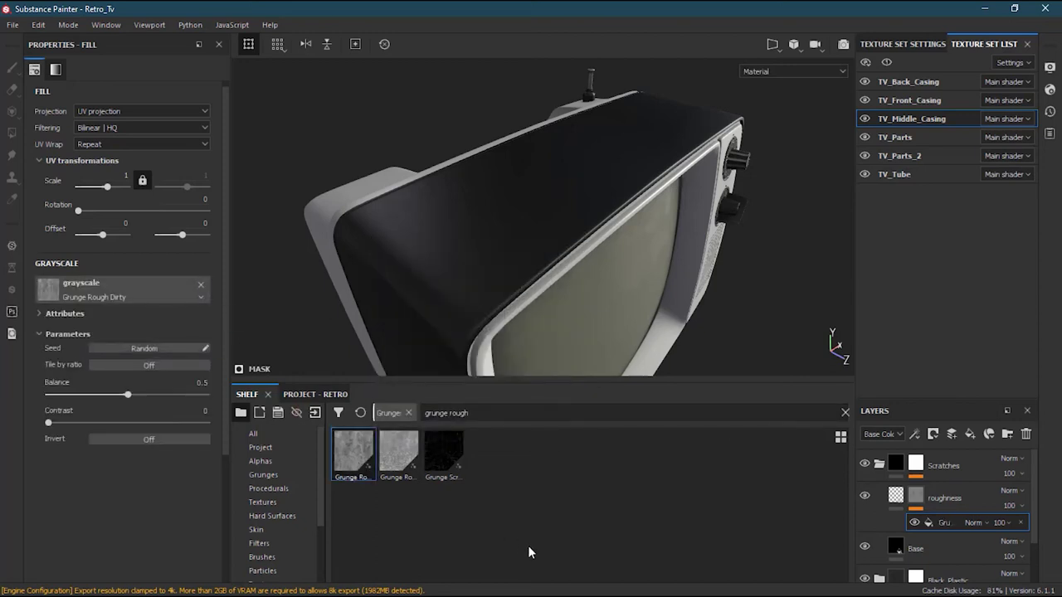
- Set the mask's grunge fill to Tri-planar projection and hide the projection manipulator
left_click_drag(559, 316, 454, 260, "alt")
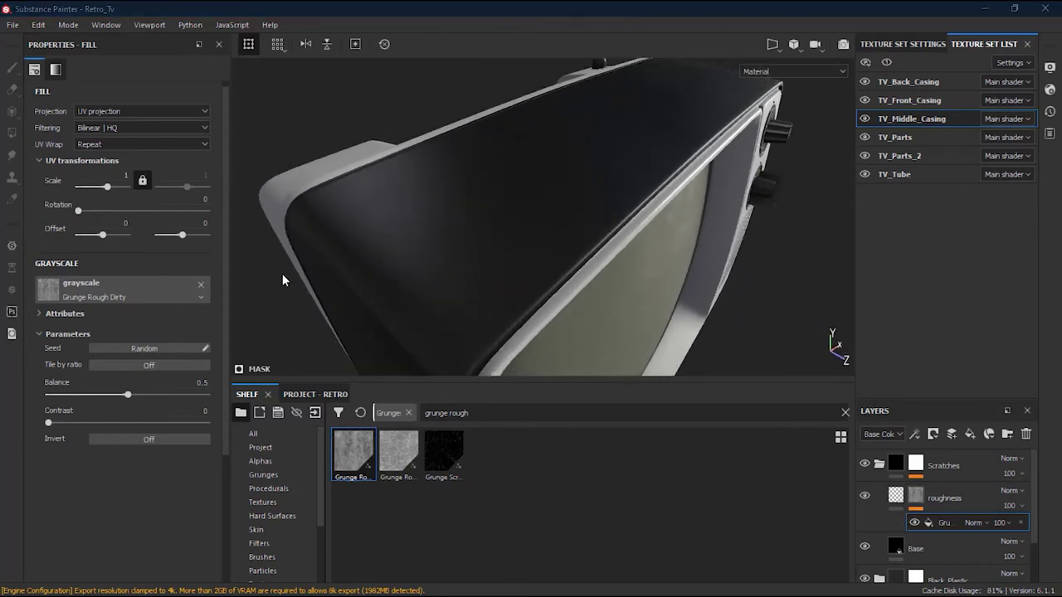
left_click(157, 112)
left_click(157, 112)
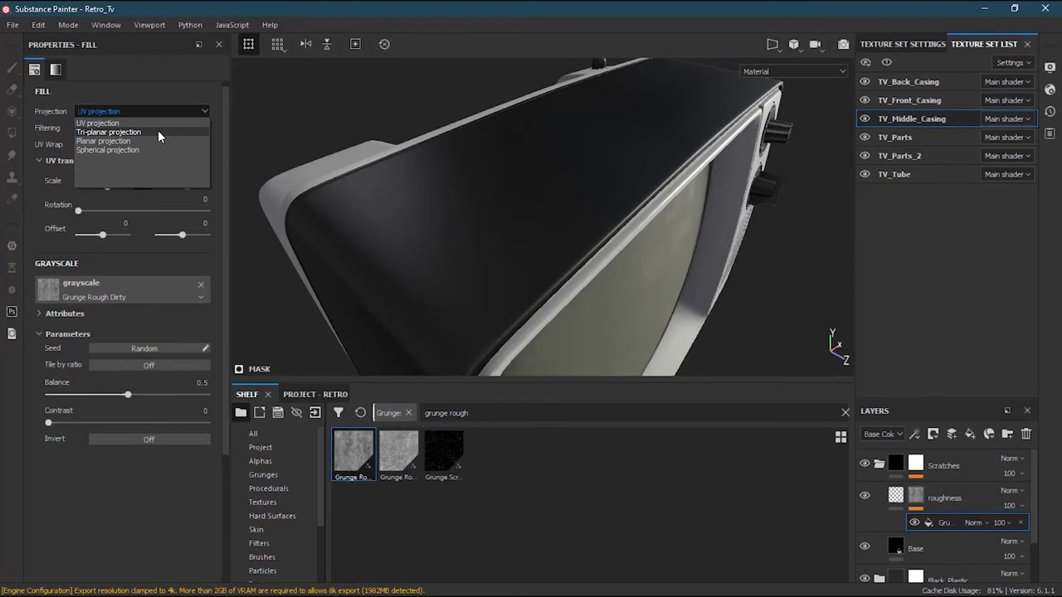
left_click(158, 130)
left_click_drag(522, 204, 403, 176, "alt")
left_click_drag(525, 246, 585, 169, "alt")
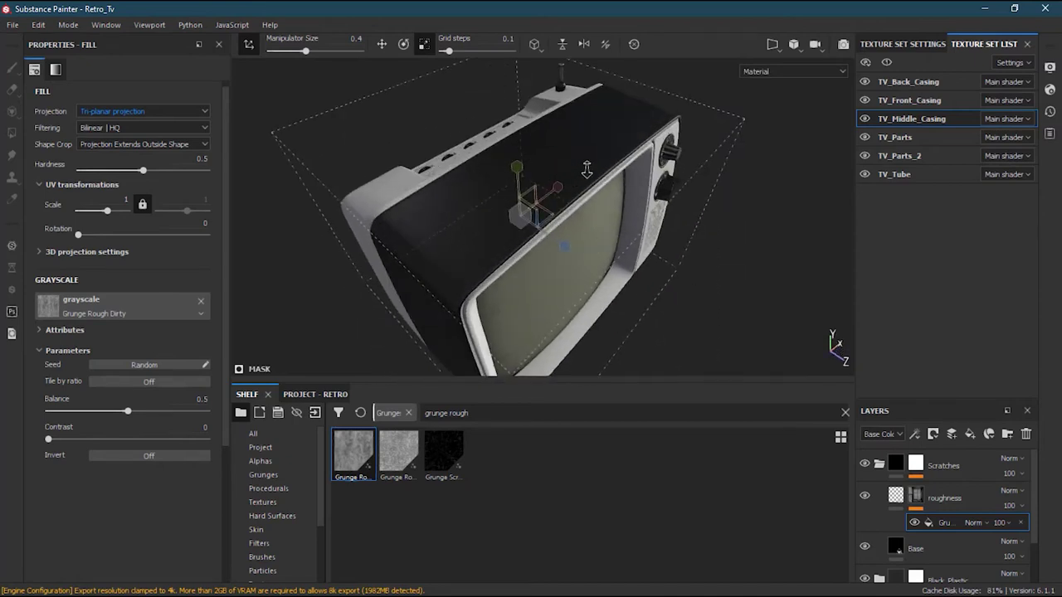
left_click(252, 50)
left_click_drag(581, 217, 256, 216, "alt")
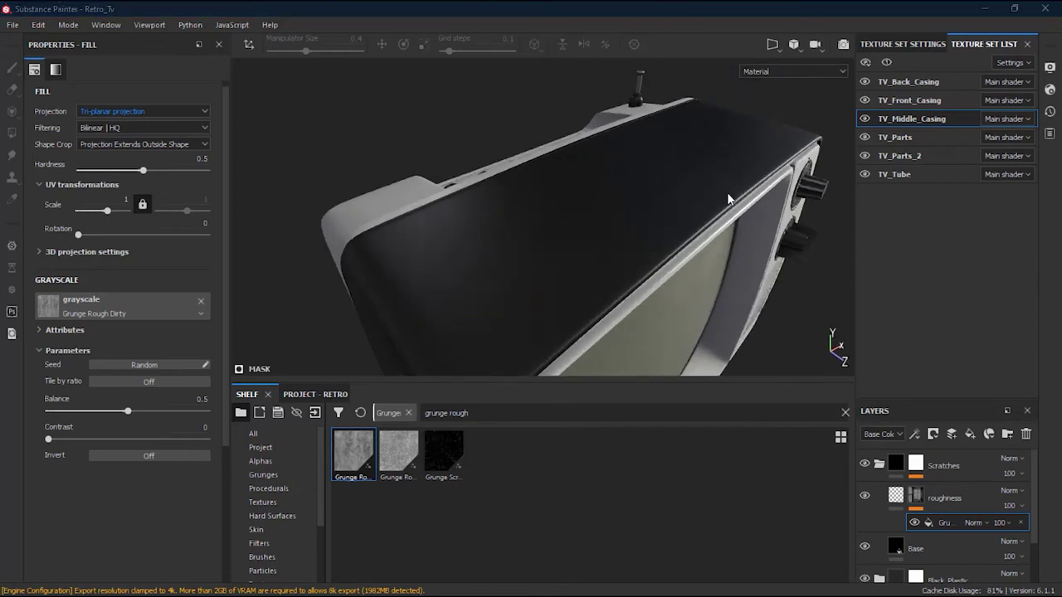
left_click_drag(660, 201, 666, 220, "alt")
left_click_drag(600, 237, 656, 228, "alt")
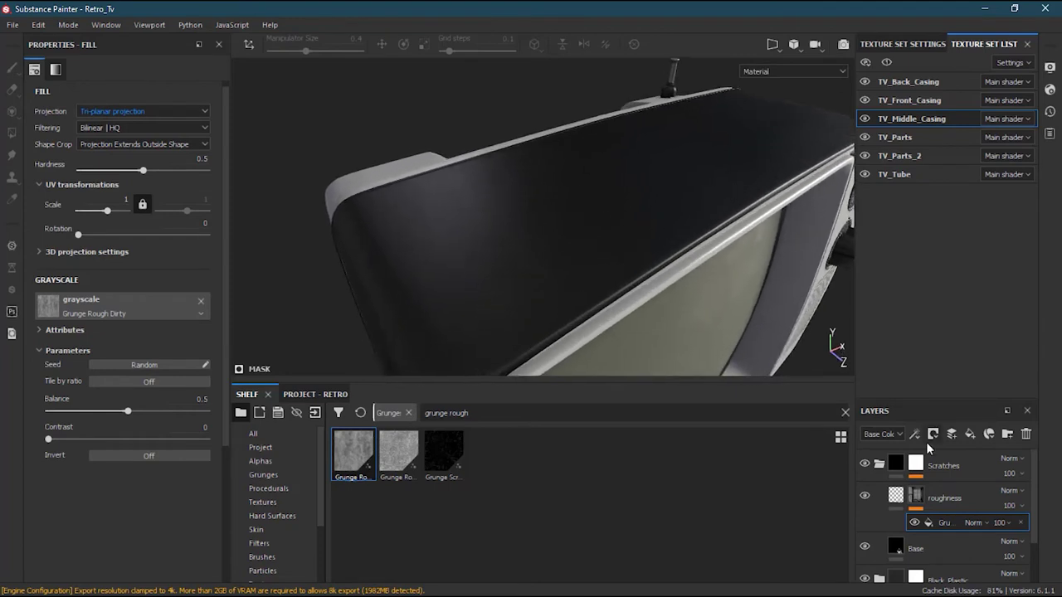
- Try a UV scale of 2 on the roughness layer itself and check its mask on the casing
left_click(916, 498)
mouse_move(591, 335)
left_mouse_down("alt")
mouse_move(505, 240)
mouse_move(495, 280)
mouse_move(476, 266)
left_mouse_up("alt")
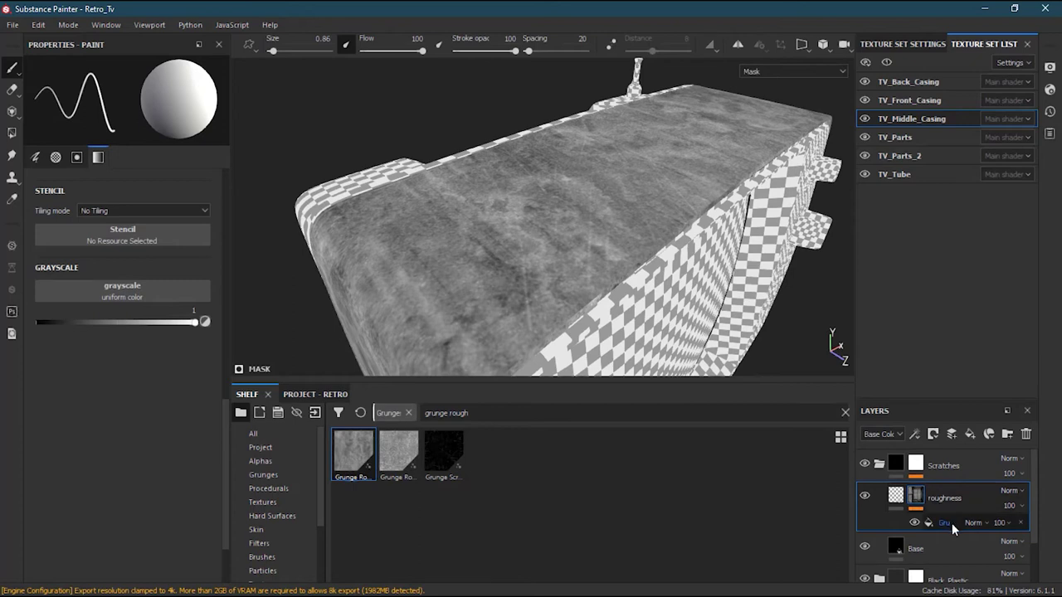
left_click(896, 498)
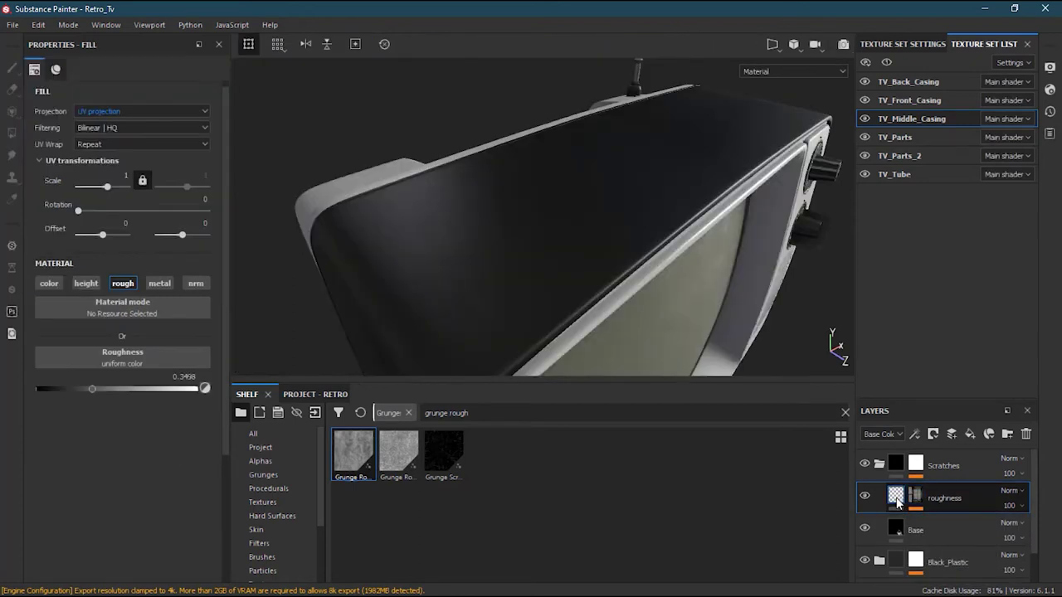
left_click(126, 176)
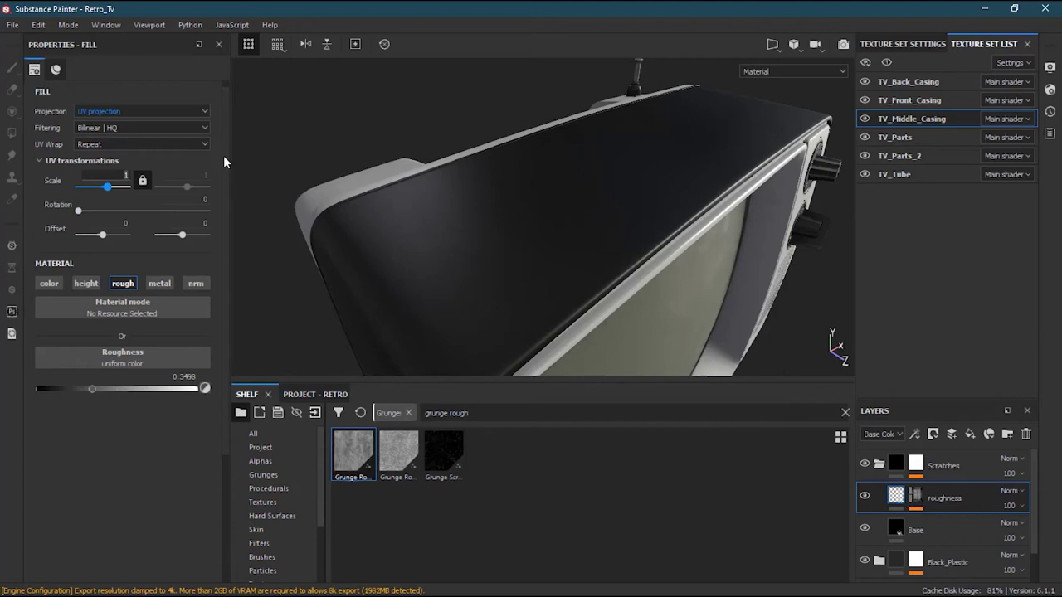
type("2")
key("Return")
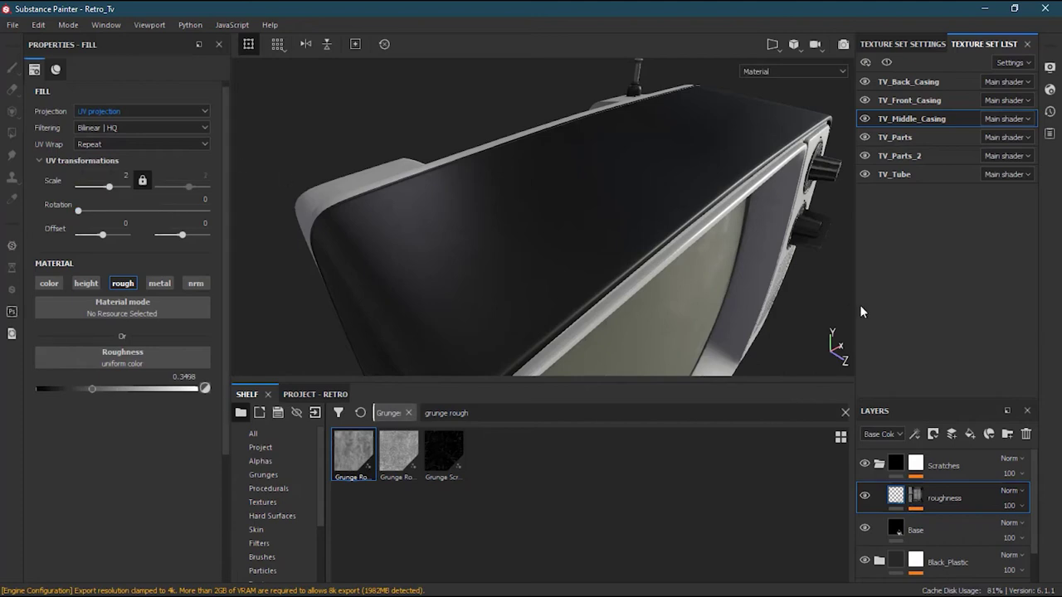
left_click(916, 496)
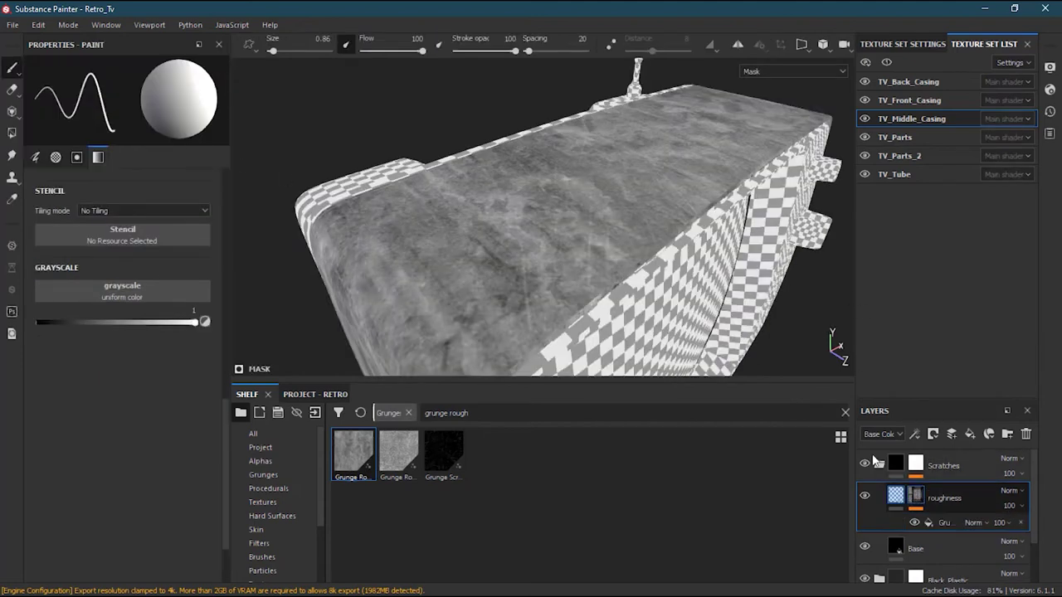
left_click_drag(601, 253, 548, 215, "alt")
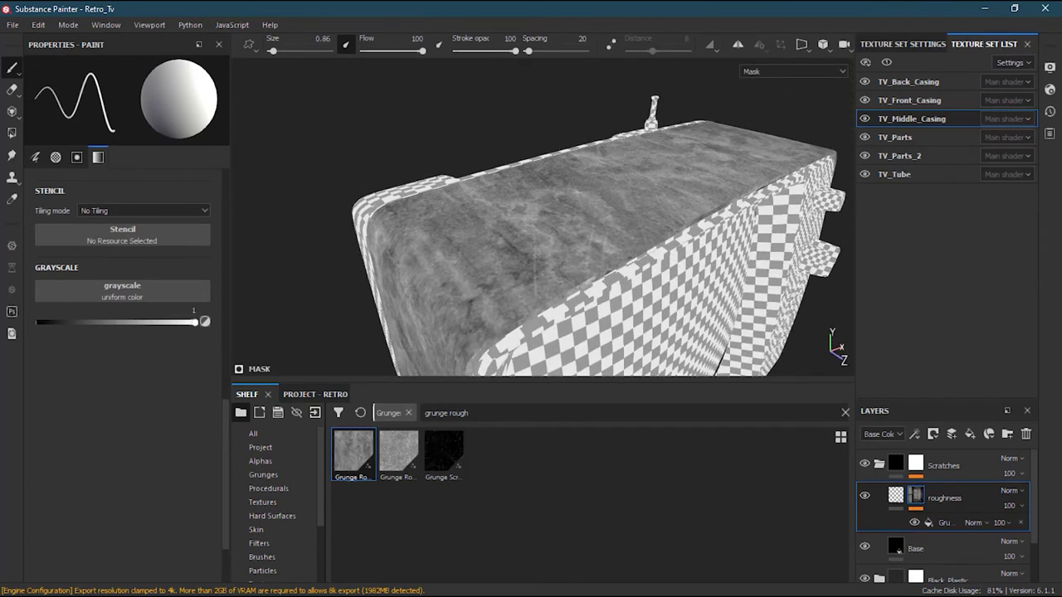
left_click(944, 523)
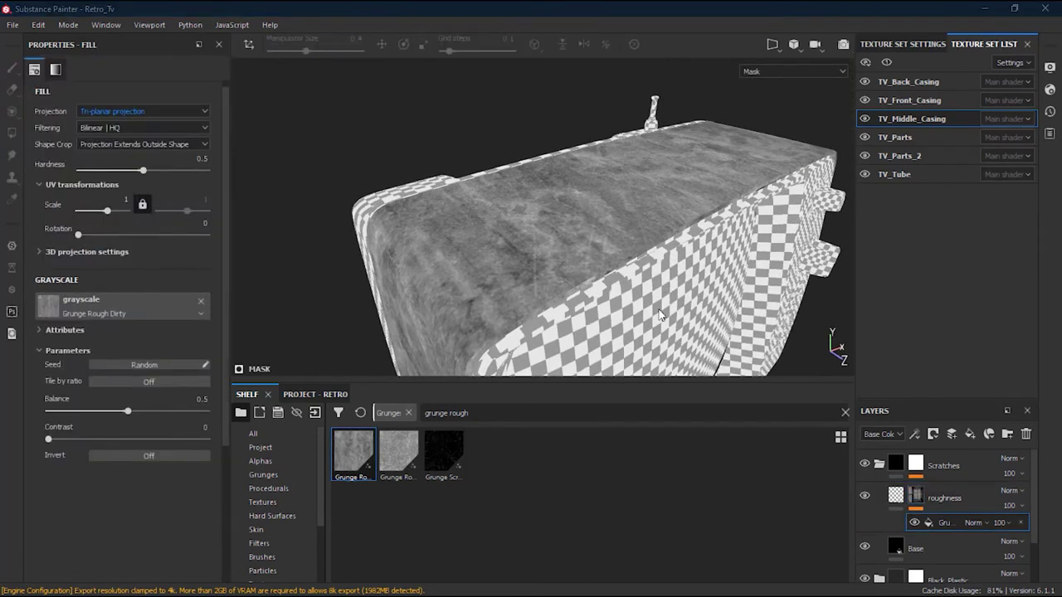
- Return the roughness layer's own UV scale to 1
left_click(895, 495)
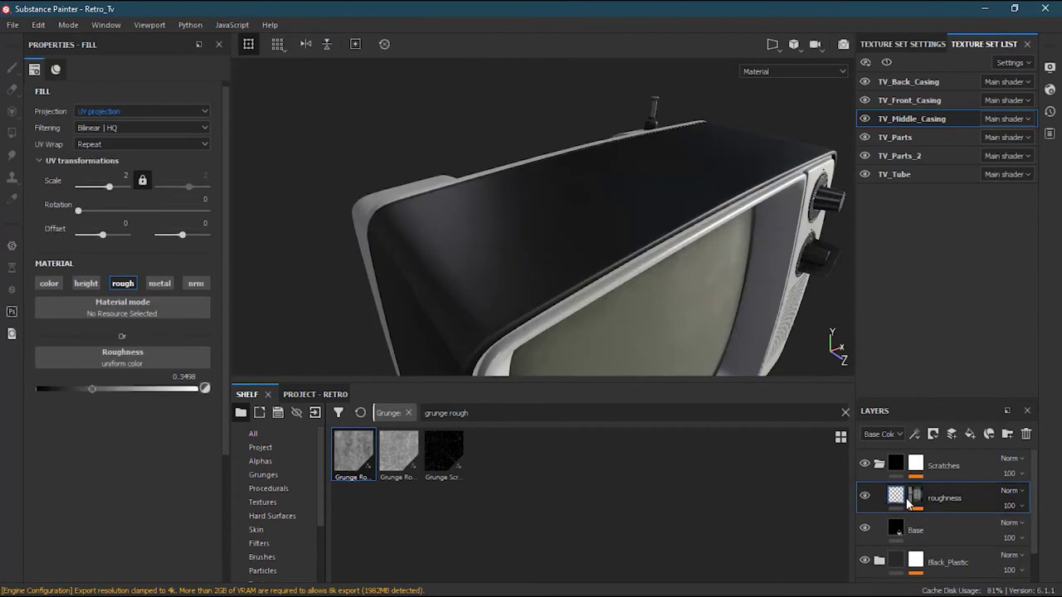
left_click(110, 187)
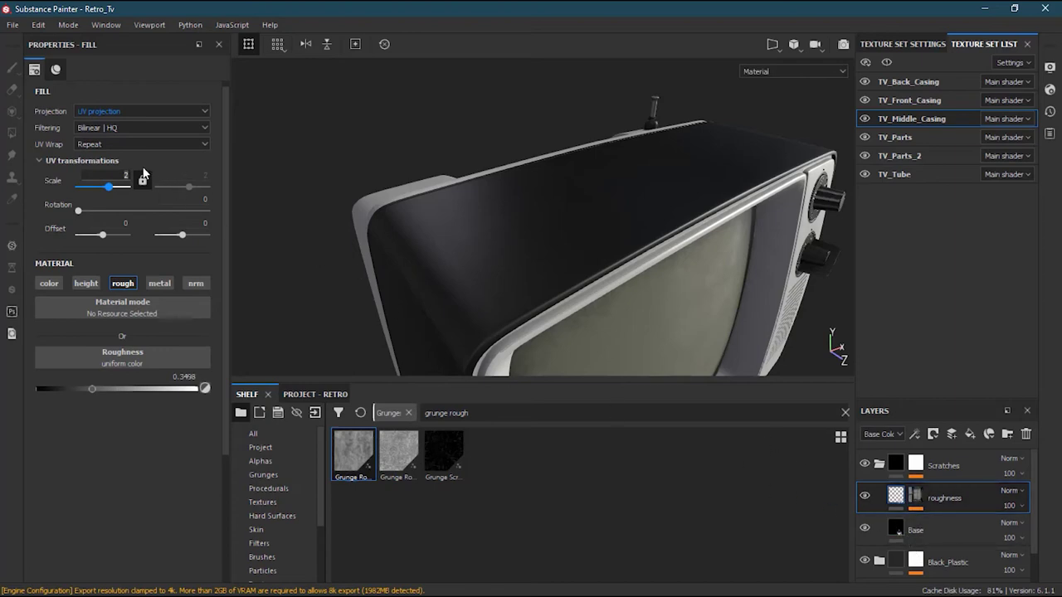
type("1")
key("Return")
- Set the UV scale of the Grunge Rough Dirty fill in the roughness mask to 2
left_click(928, 501)
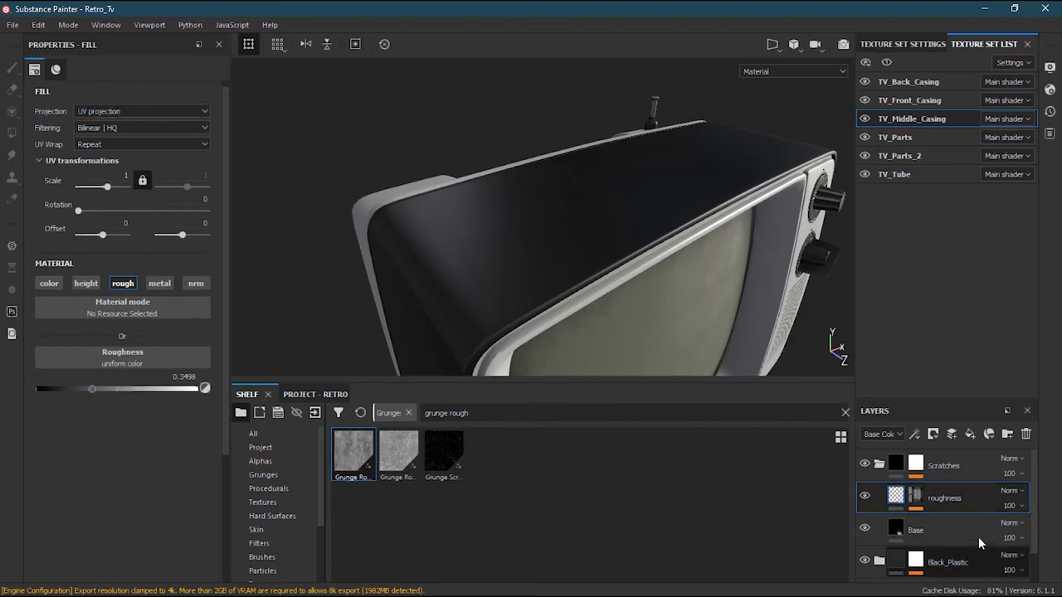
left_click(916, 500)
left_click_drag(920, 501, 918, 501)
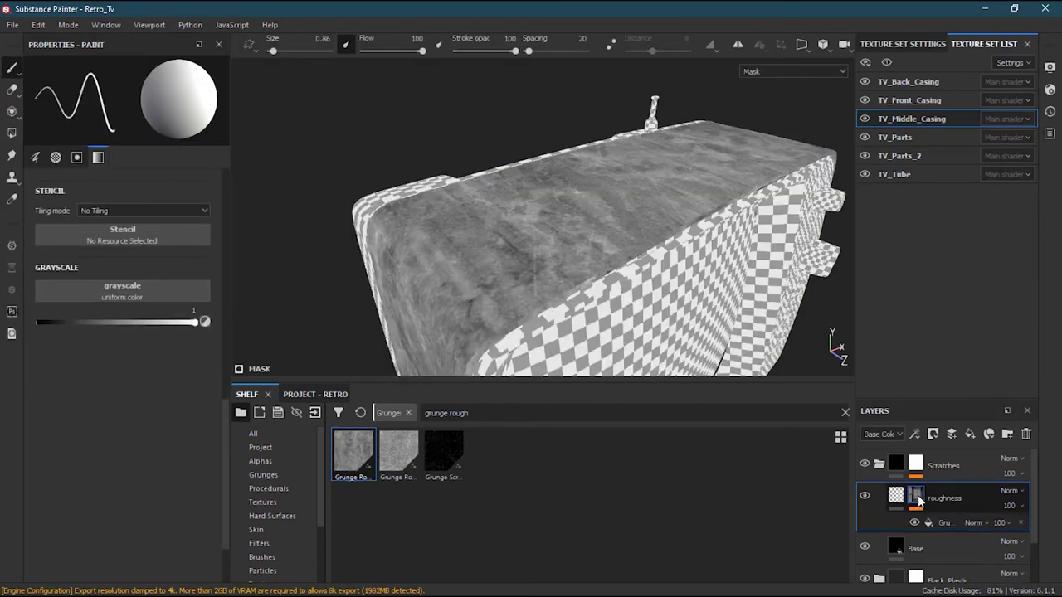
left_click(949, 525)
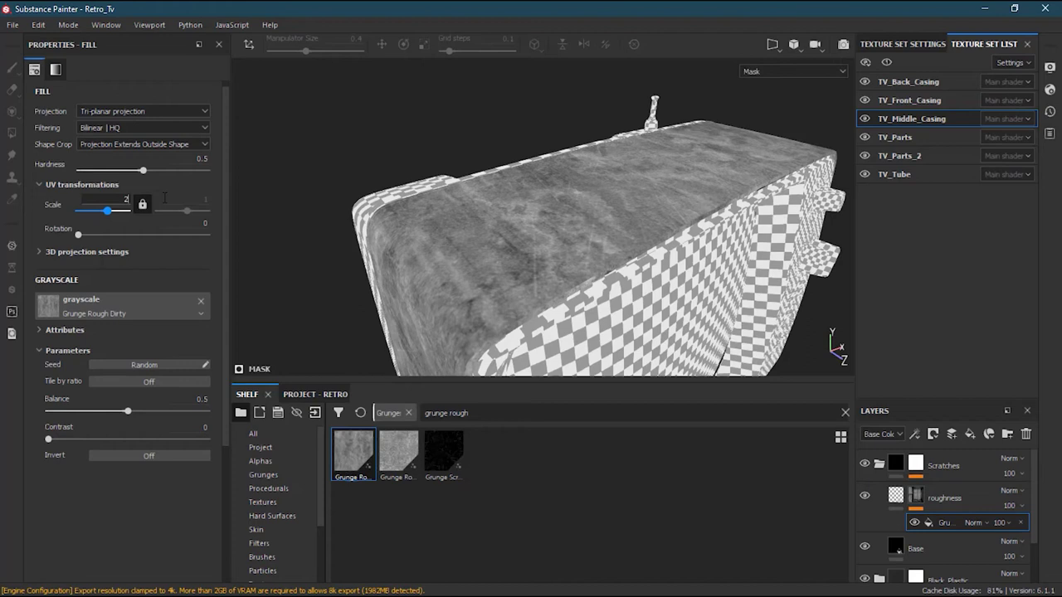
key("Return")
left_click_drag(526, 228, 531, 262, "alt")
left_click_drag(110, 214, 112, 212)
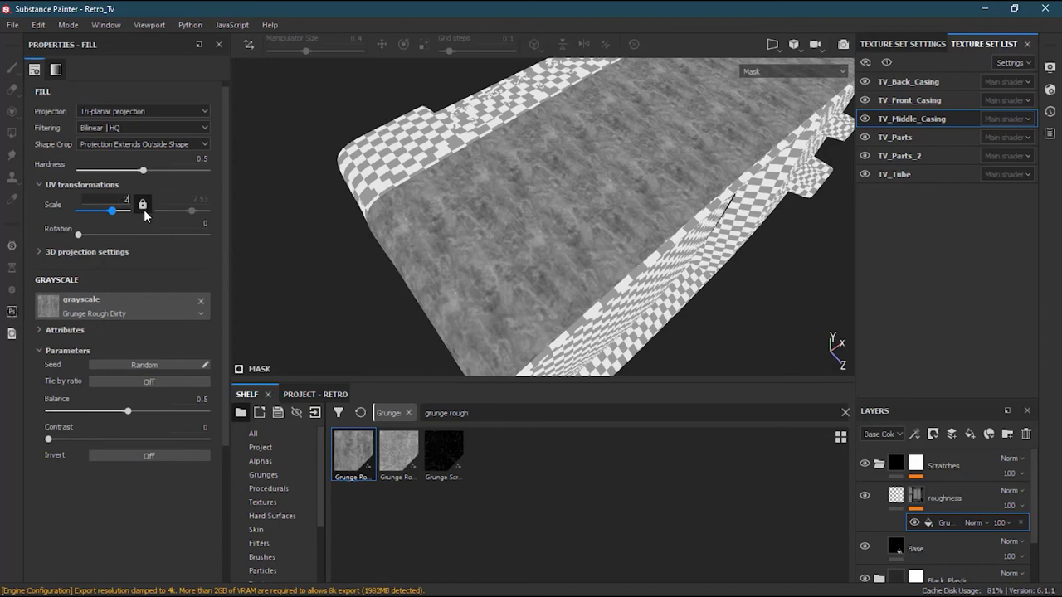
left_click_drag(419, 185, 502, 311, "alt")
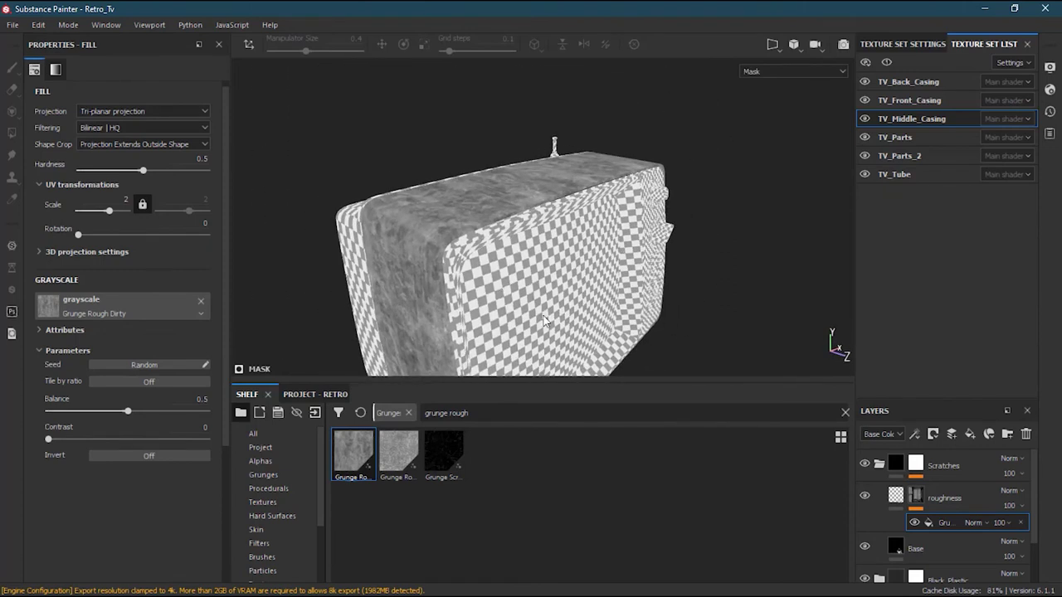
left_click_drag(580, 264, 618, 201, "alt")
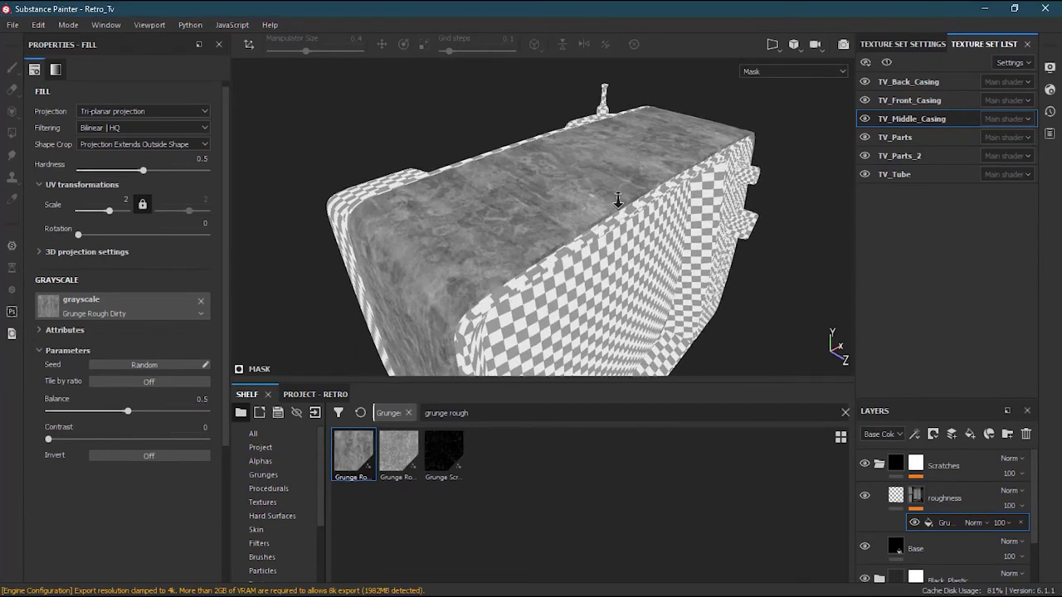
- Lower the roughness layer's uniform roughness to 0 and inspect the reflections on the casing
left_click(896, 496)
scroll(531, 249, "up", 5)
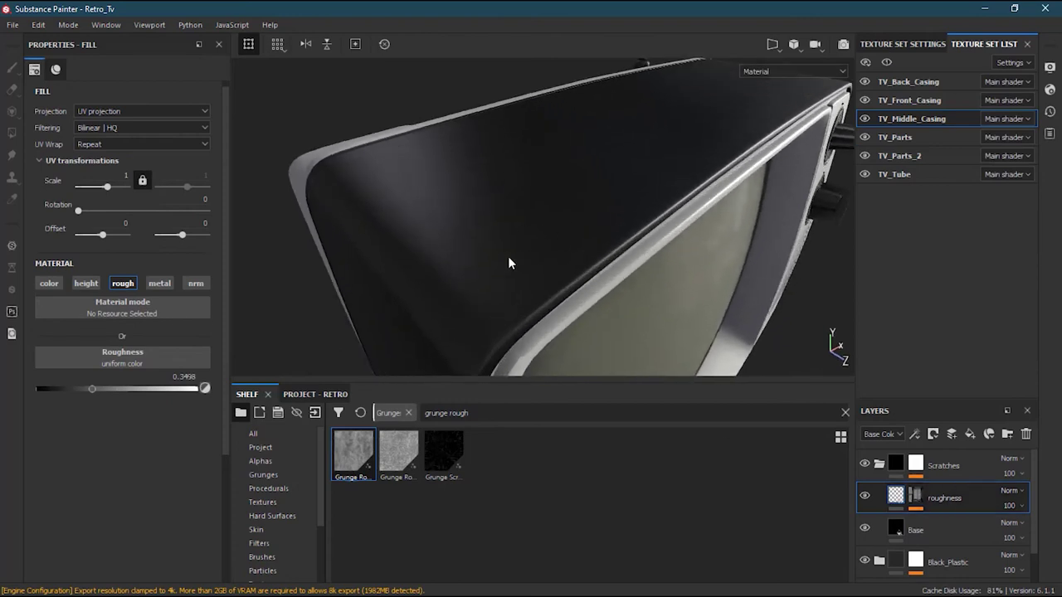
left_click_drag(555, 249, 490, 252, "alt")
left_click_drag(89, 388, 35, 393)
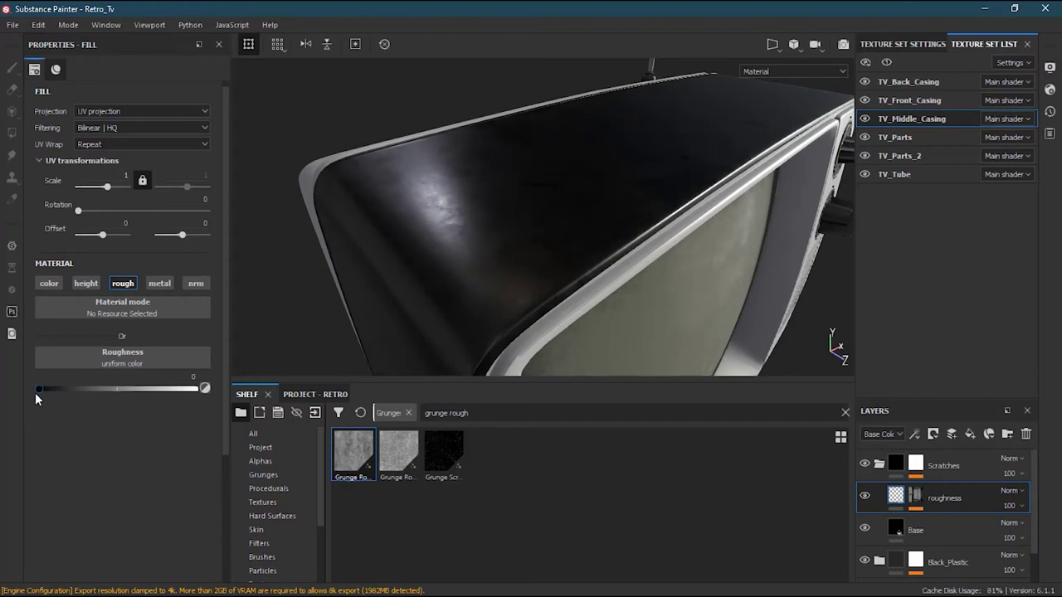
mouse_move(482, 187)
left_mouse_down("alt")
mouse_move(451, 230)
mouse_move(415, 206)
mouse_move(520, 168)
mouse_move(498, 157)
mouse_move(462, 185)
left_mouse_up("alt")
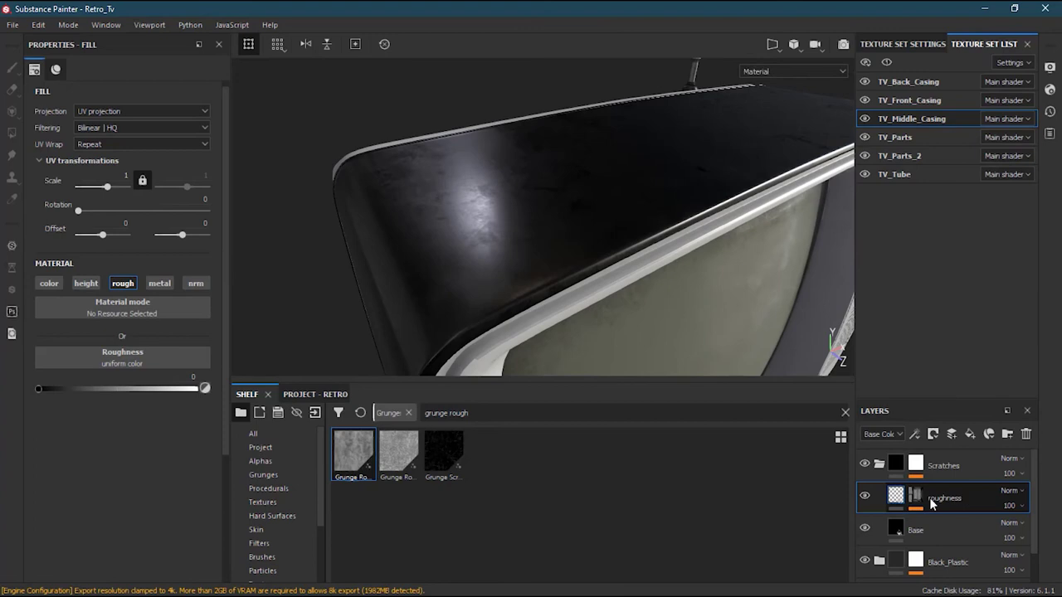
left_click_drag(639, 220, 498, 229, "alt")
left_click_drag(530, 282, 476, 239, "alt")
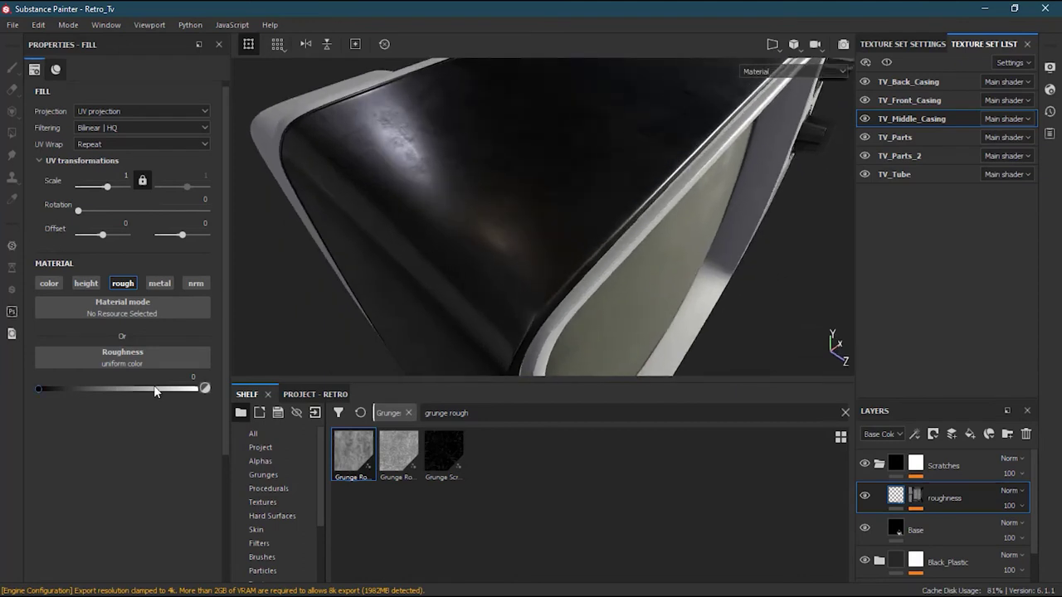
- Set the roughness layer's uniform roughness to 0.1481 and inspect the reflections on the casing
mouse_move(43, 395)
left_mouse_down()
mouse_move(205, 391)
mouse_move(60, 400)
left_mouse_up()
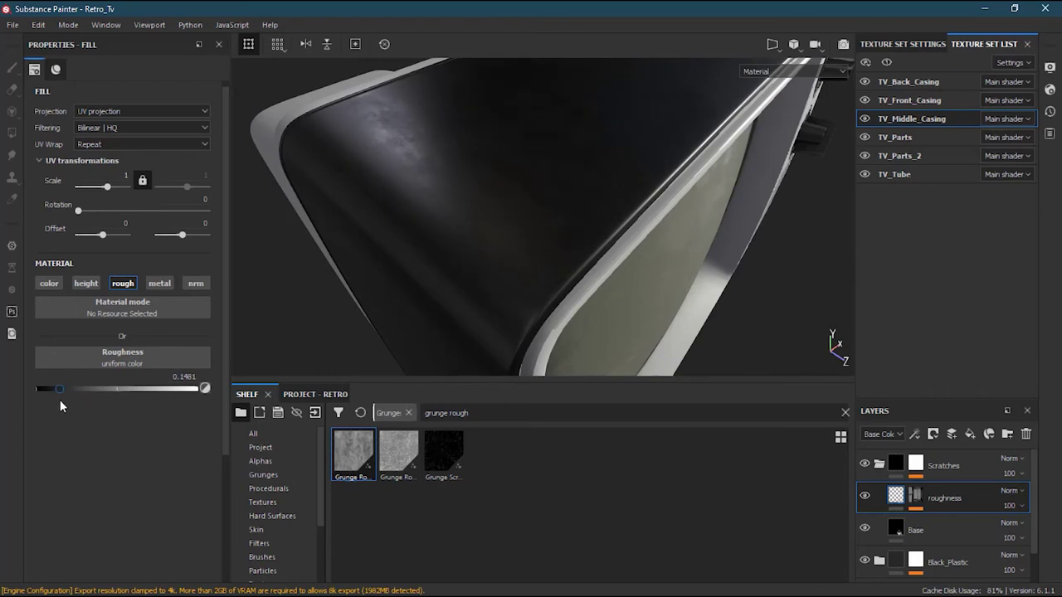
left_click_drag(475, 237, 465, 207, "alt")
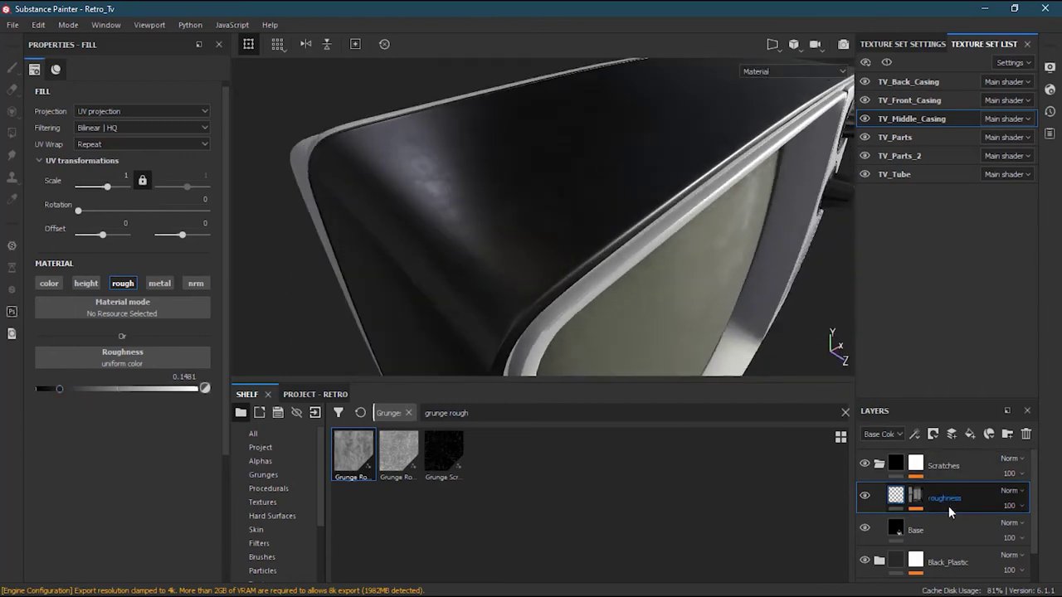
- Try a roughness of 0.5761 on the Base layer, reduce it again and check the casing's reflections
left_click(942, 533)
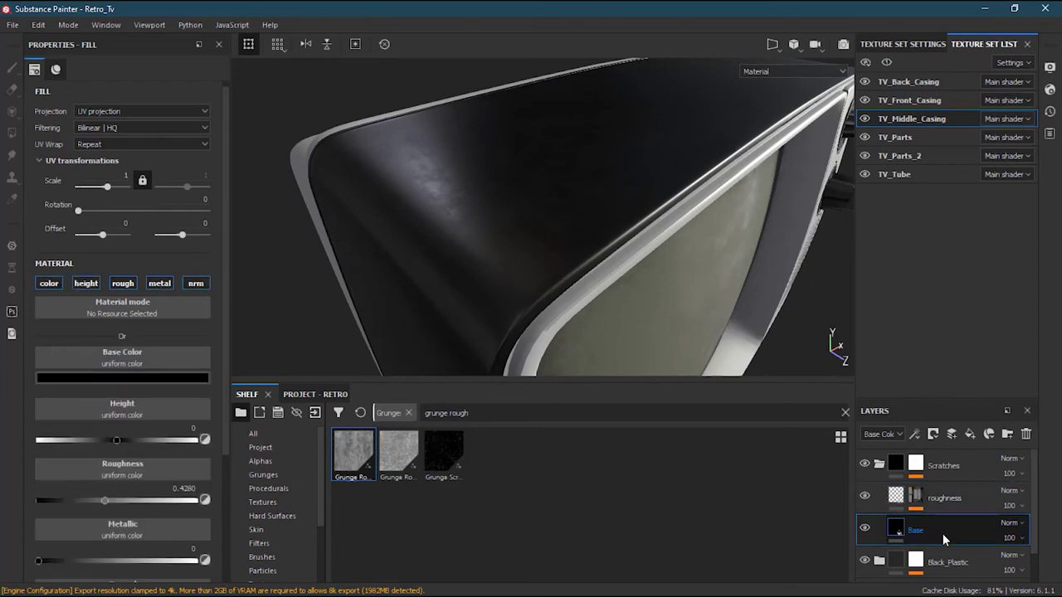
mouse_move(105, 501)
left_mouse_down()
mouse_move(90, 500)
mouse_move(142, 502)
mouse_move(133, 508)
left_mouse_up()
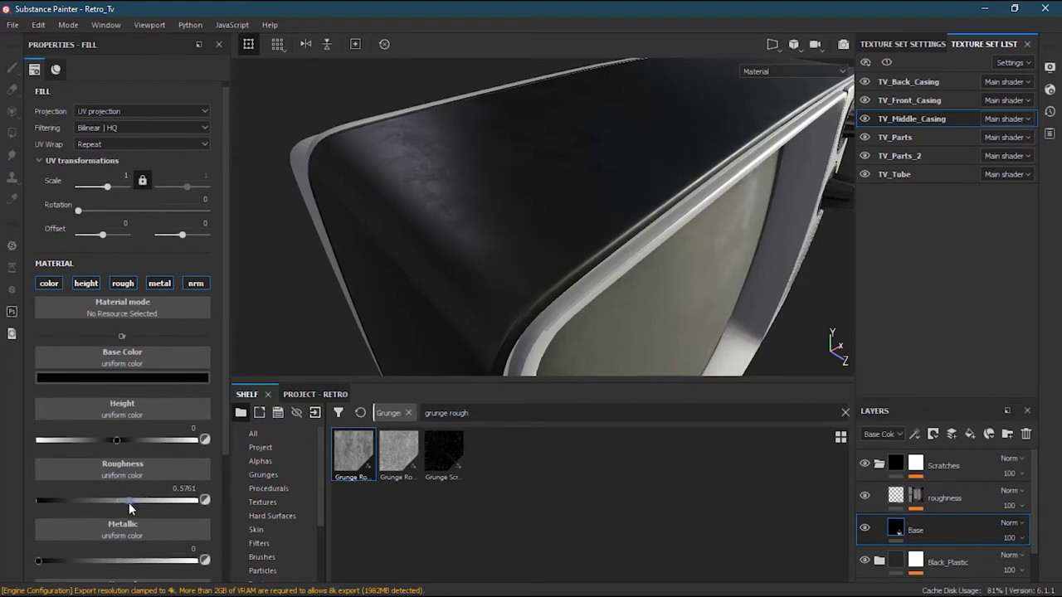
left_click_drag(589, 238, 759, 91, "alt")
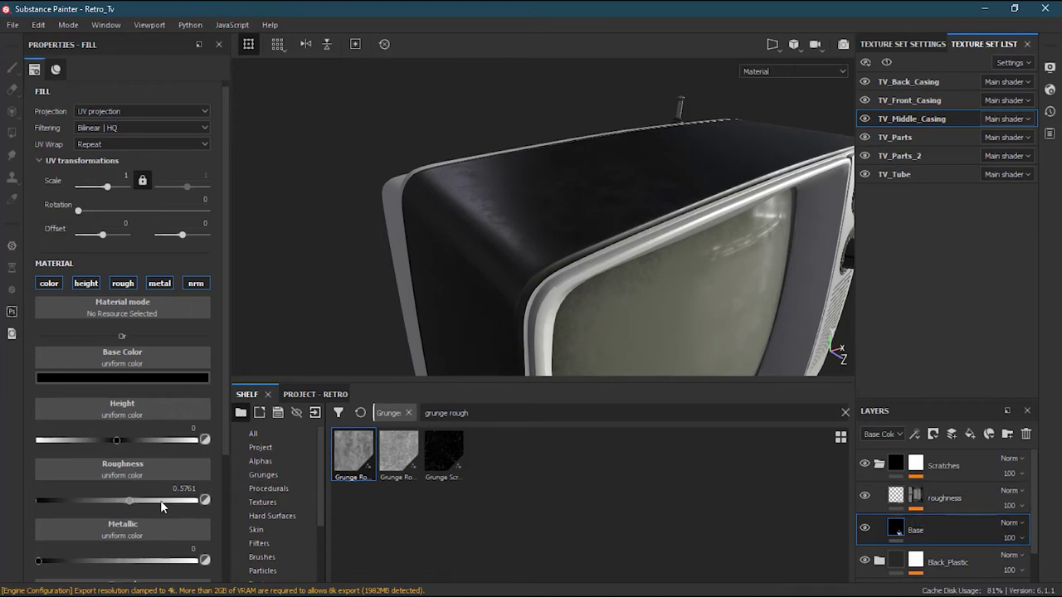
mouse_move(126, 499)
left_mouse_down()
mouse_move(78, 502)
mouse_move(107, 502)
left_mouse_up()
left_click_drag(628, 168, 500, 249, "alt")
- Fine-tune the roughness layer's uniform roughness to 0.1358 and check the casing from several angles
left_click(913, 498)
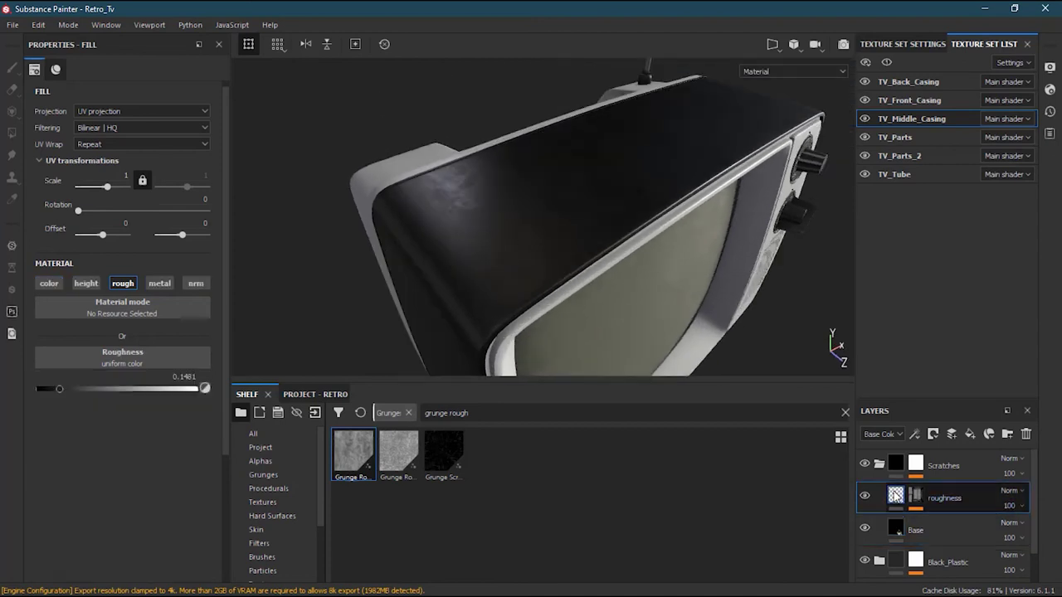
mouse_move(56, 394)
left_mouse_down()
mouse_move(72, 393)
mouse_move(59, 394)
left_mouse_up()
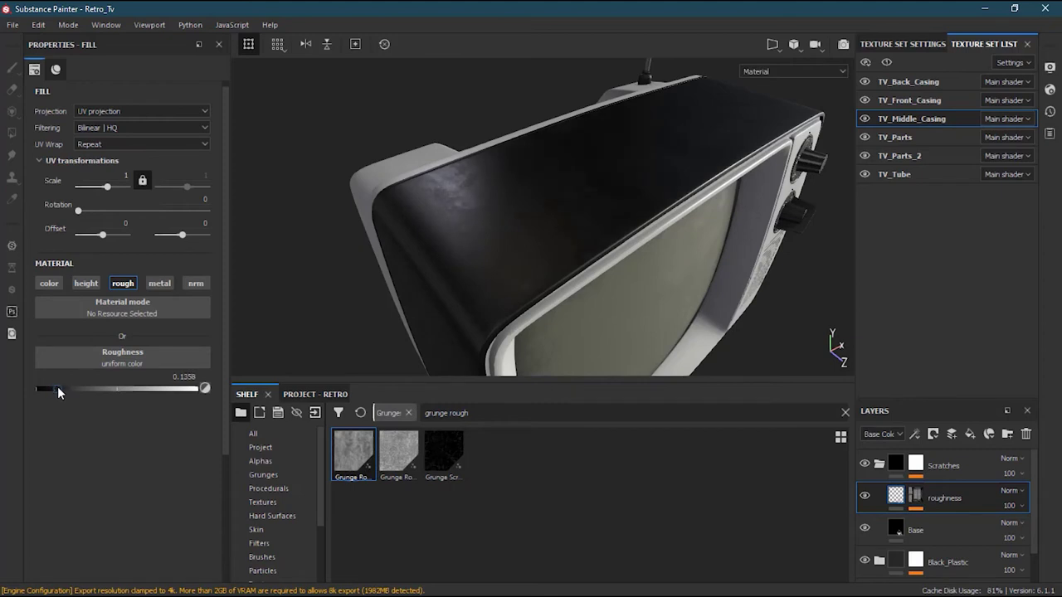
left_click_drag(481, 270, 368, 230, "alt")
left_click_drag(680, 261, 448, 200, "alt")
- Add a second fill to the roughness layer's mask, above the existing Grunge Rough Dirty fill
left_click(915, 496)
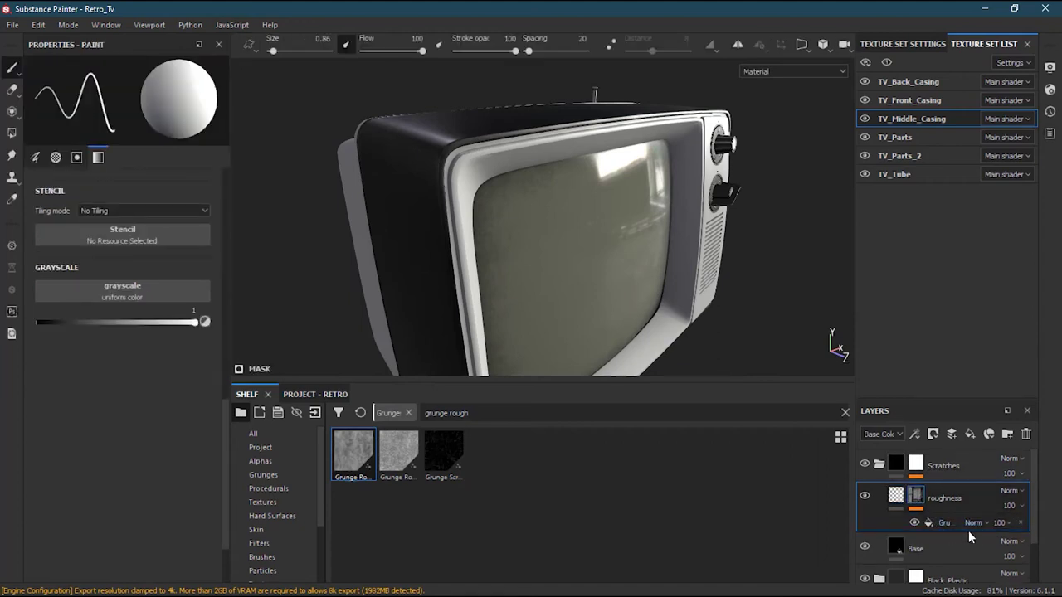
left_click_drag(390, 203, 489, 209, "alt")
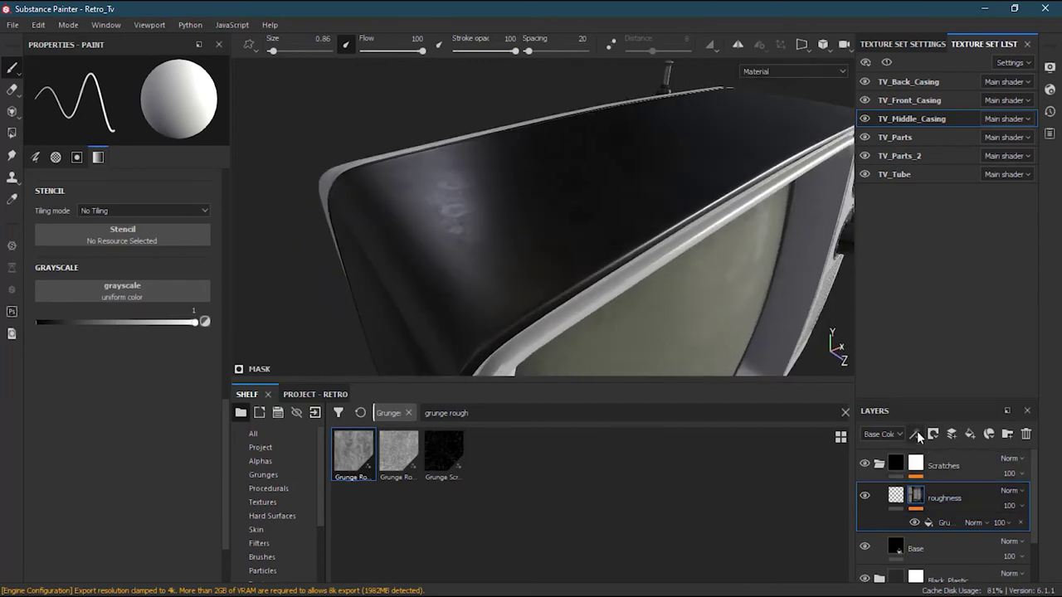
left_click(914, 434)
left_click(986, 487)
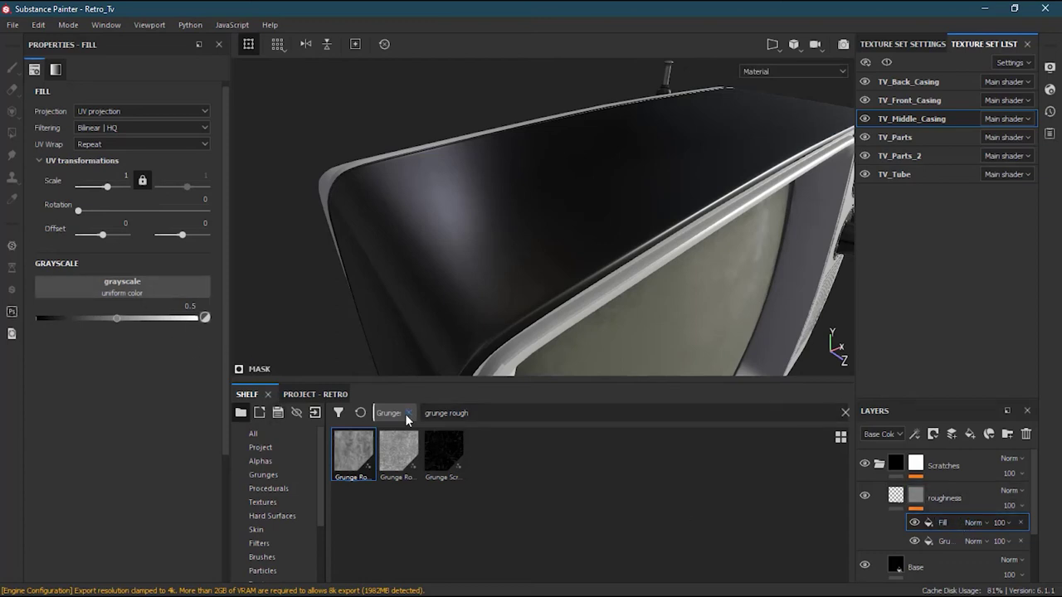
- Search the grunges for "scra" and assign Grunge Scratches Rough as the new mask fill's grayscale
left_click(507, 415)
type("sc")
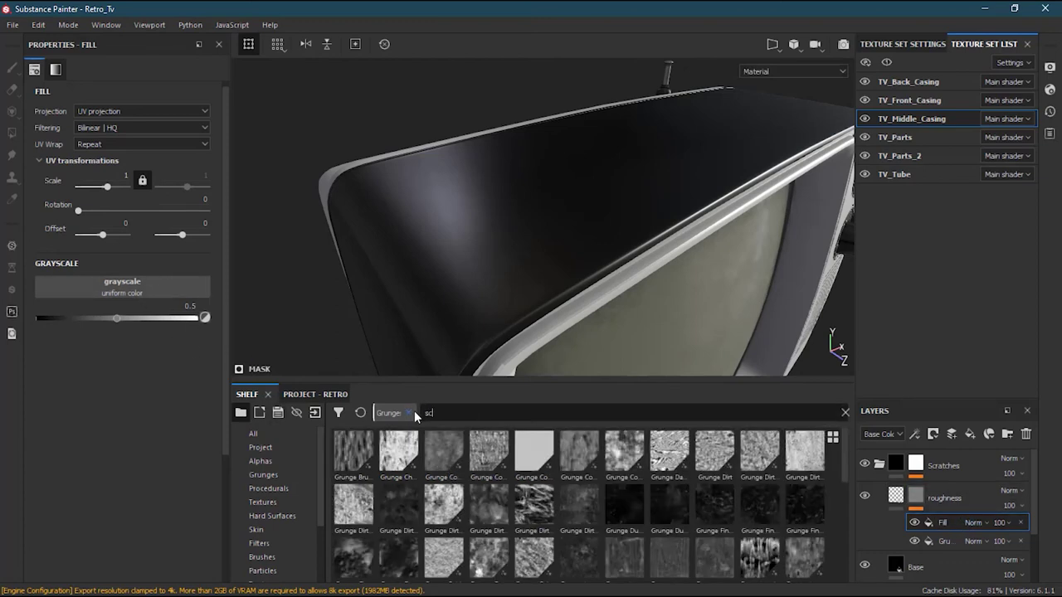
type("ra")
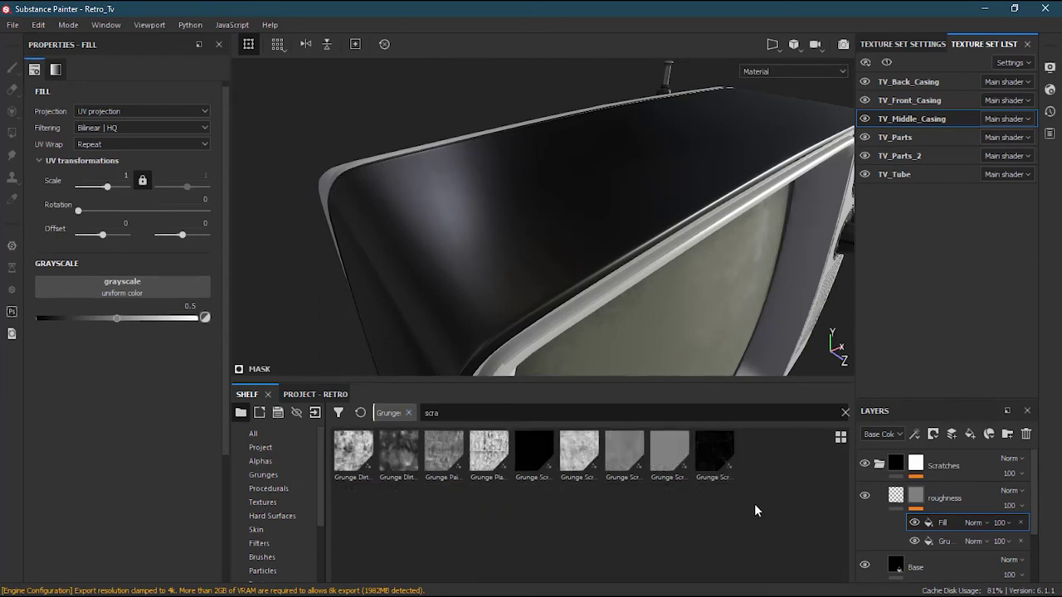
left_click(725, 465)
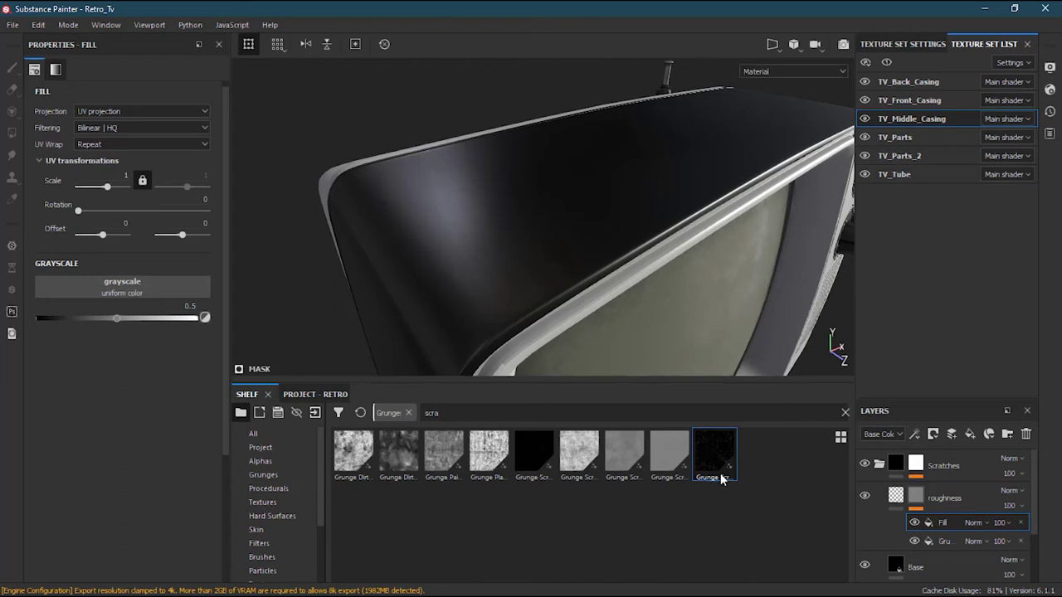
mouse_move(712, 452)
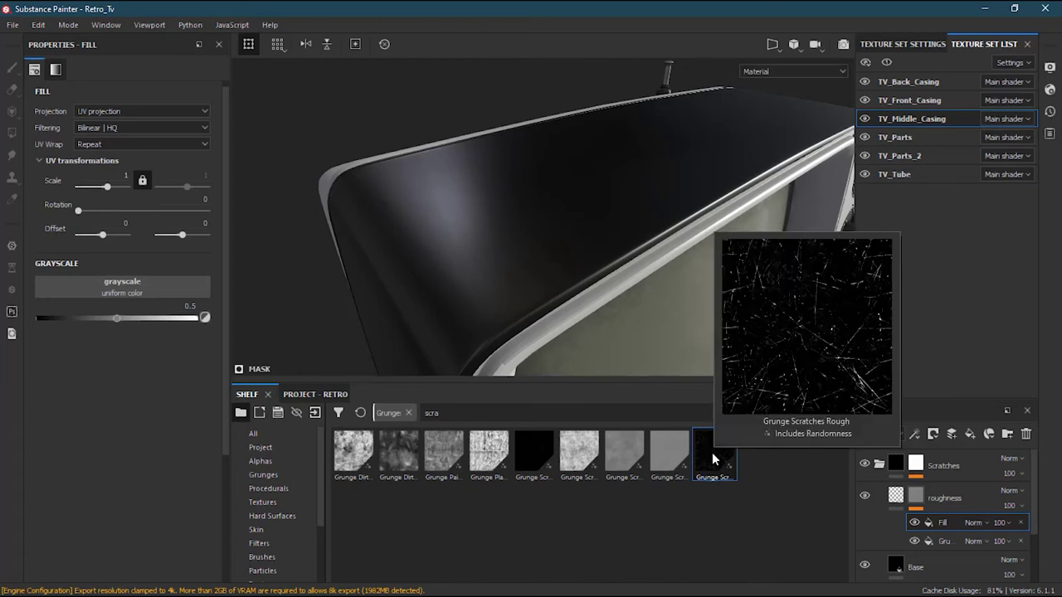
left_click_drag(712, 452, 170, 284)
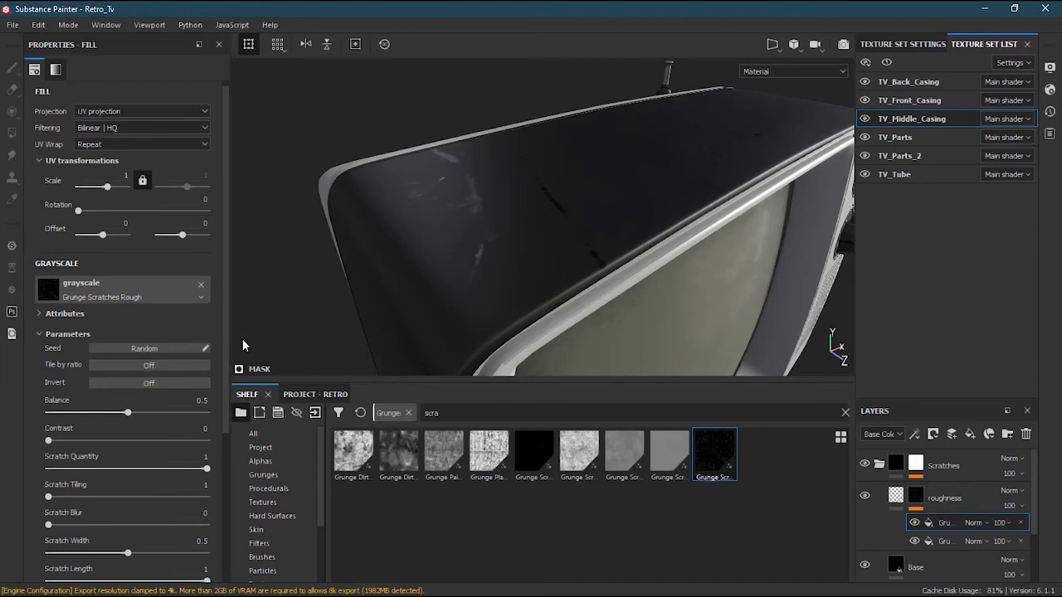
- Try UV scales of 2, 5 and 10 on the Grunge Scratches Rough fill, checking the scratches on the casing
left_click_drag(579, 258, 276, 249, "alt")
type("2")
key("Return")
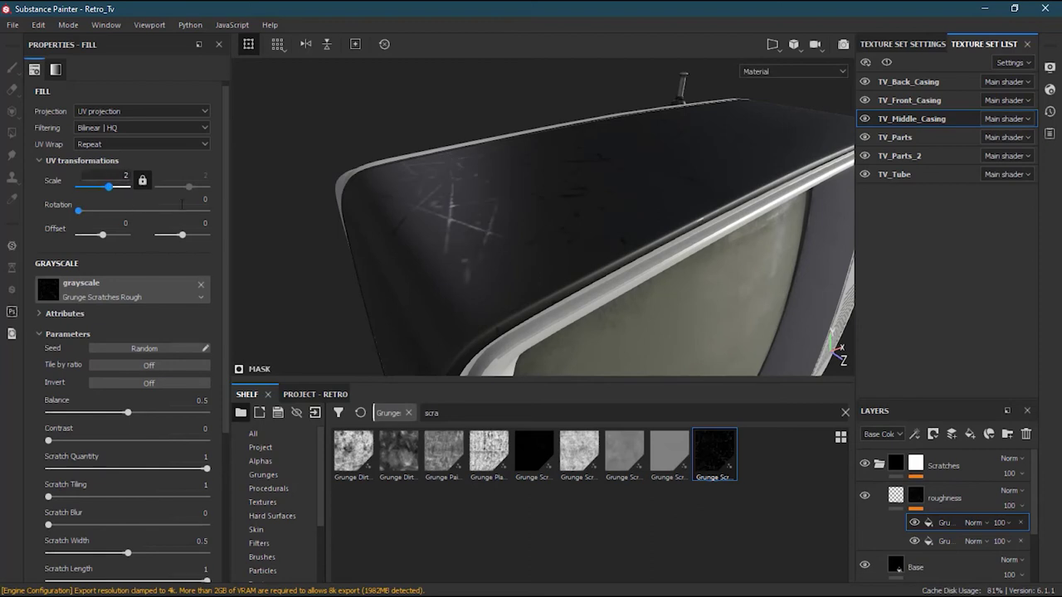
type("5")
key("Delete")
key("Return")
left_click_drag(526, 201, 462, 227, "alt")
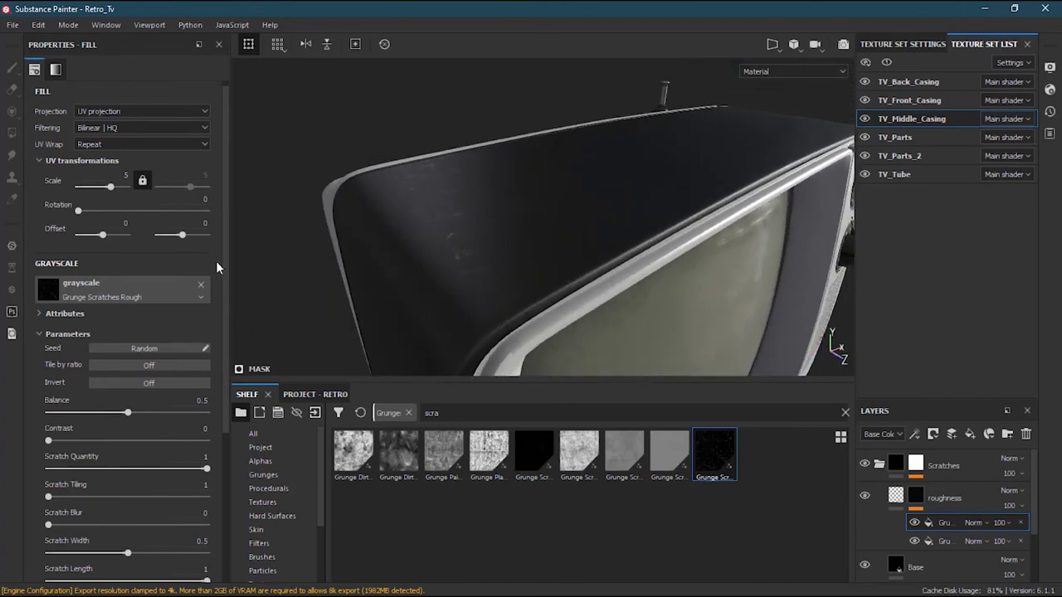
type("10")
key("Return")
left_click_drag(501, 179, 539, 184, "alt")
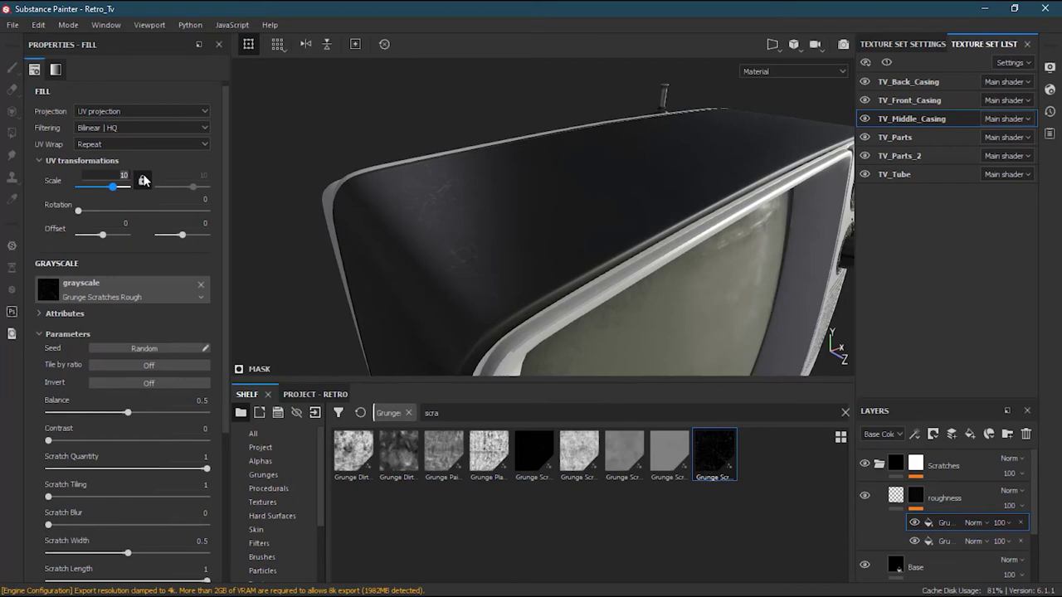
- Set the Grunge Scratches Rough fill's UV scale to 15 and check the scratches on the casing
key("Return")
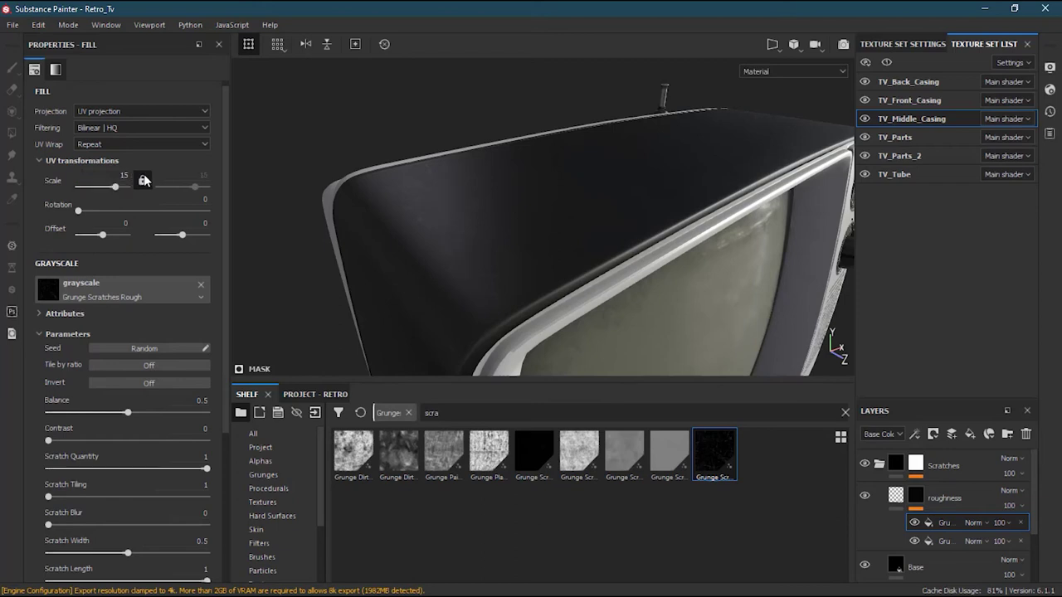
mouse_move(515, 217)
left_mouse_down("alt")
mouse_move(487, 297)
mouse_move(551, 291)
mouse_move(535, 199)
mouse_move(484, 204)
mouse_move(523, 202)
left_mouse_up("alt")
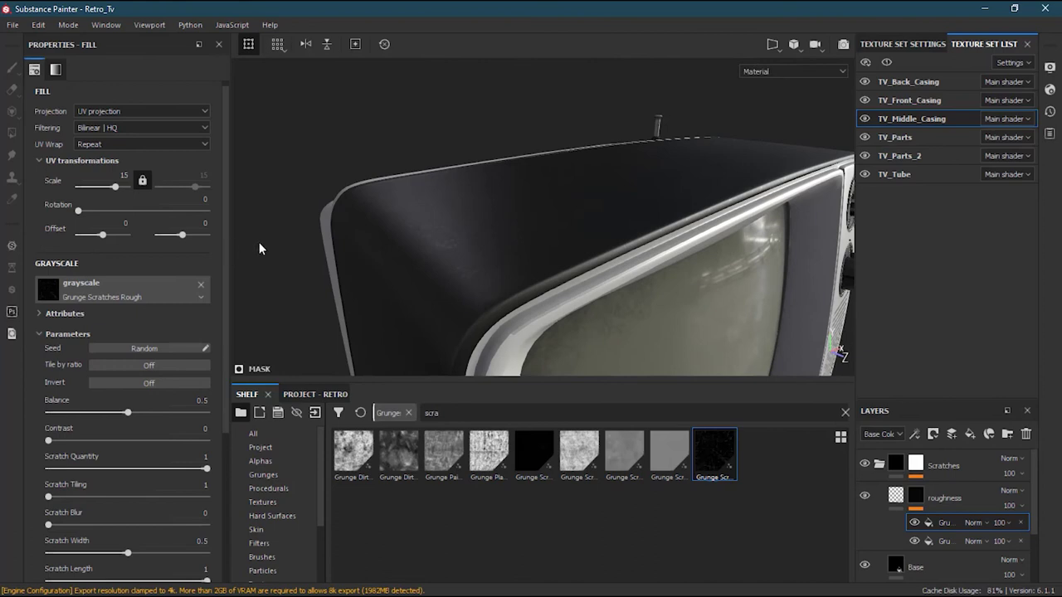
- Try different Balance values on the Grunge Scratches Rough fill and set it to 0.46
left_click_drag(129, 412, 99, 417)
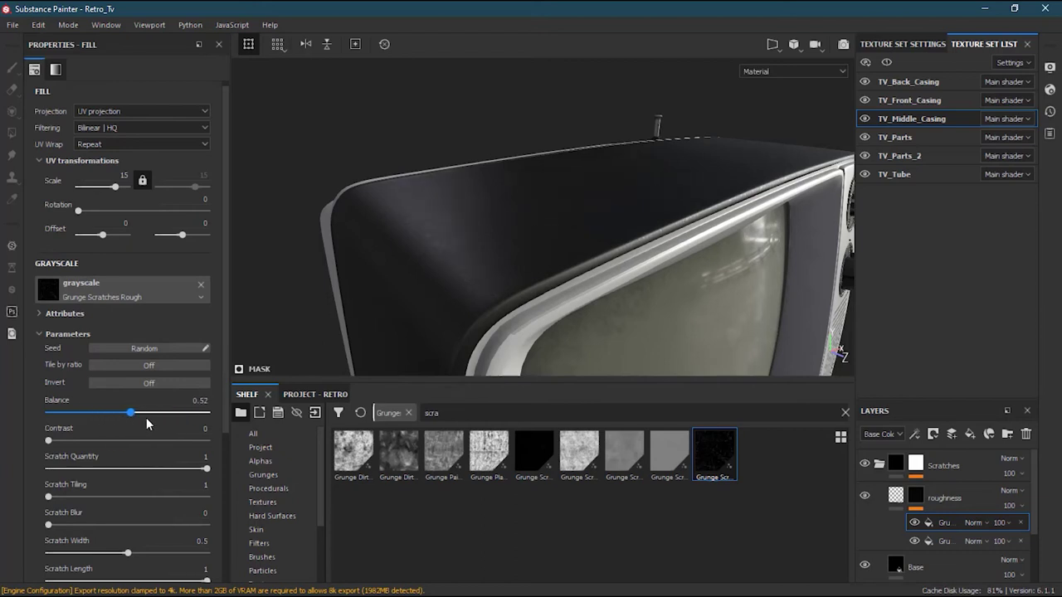
left_click_drag(180, 425, 121, 429)
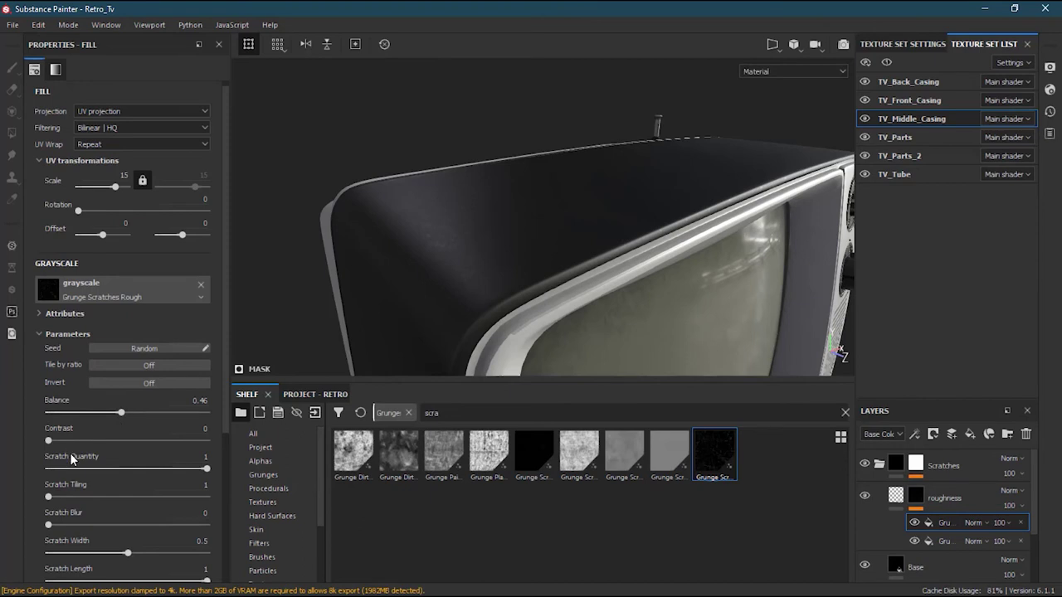
- Try out the scratch fill's Scratch Quantity, Contrast and Scratch Tiling, keeping them at 1, 0 and 1
left_click_drag(206, 471, 239, 465)
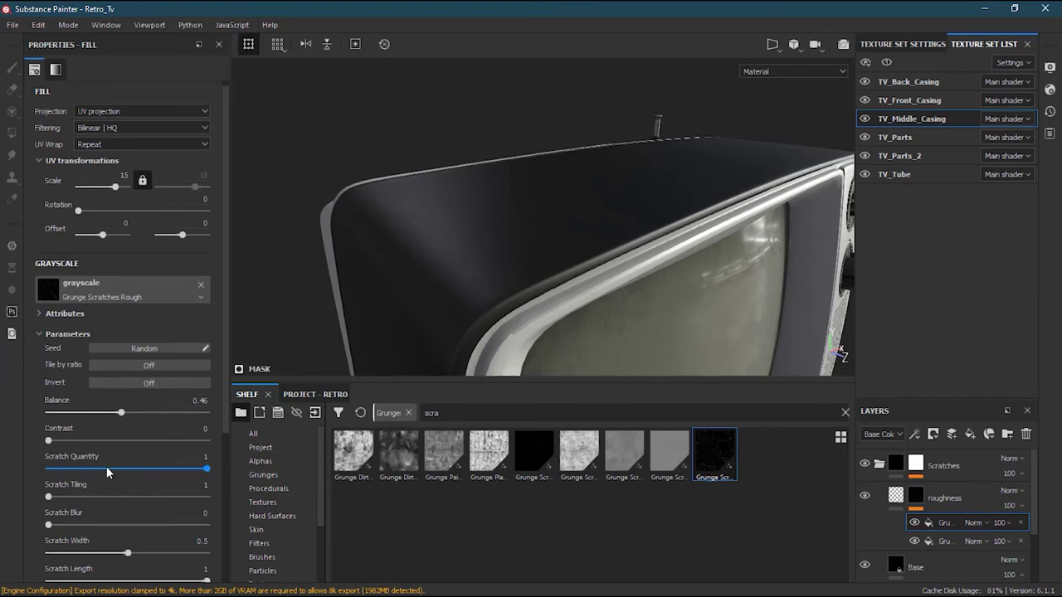
mouse_move(50, 442)
left_mouse_down()
mouse_move(118, 448)
mouse_move(38, 450)
left_mouse_up()
left_click_drag(51, 495, 8, 498)
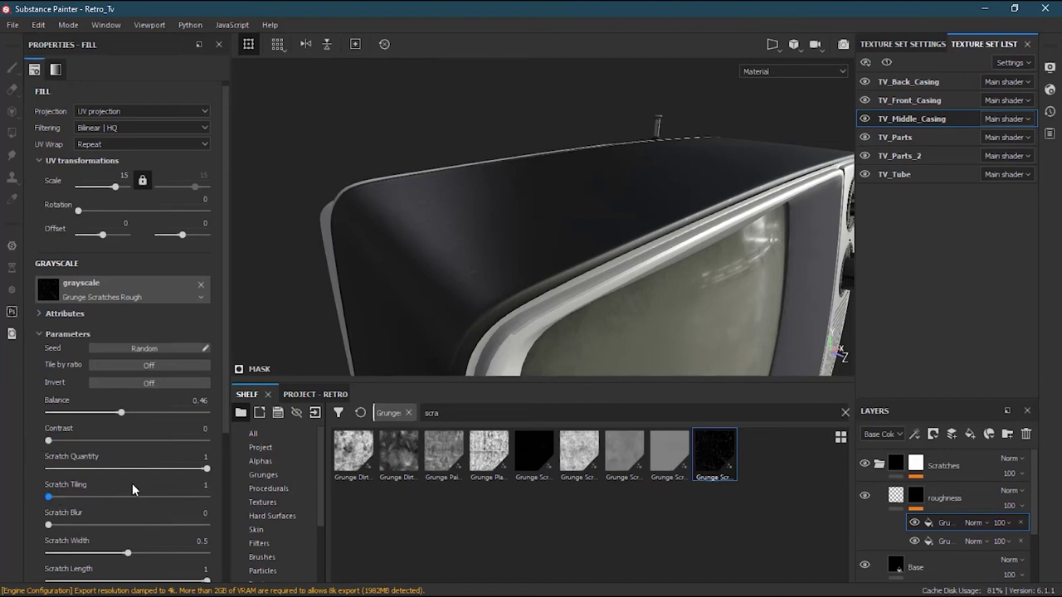
- Set the Grunge Scratches Rough fill's Double Scratch parameter to 0.6
scroll(132, 483, "down", 3)
scroll(139, 491, "down", 2)
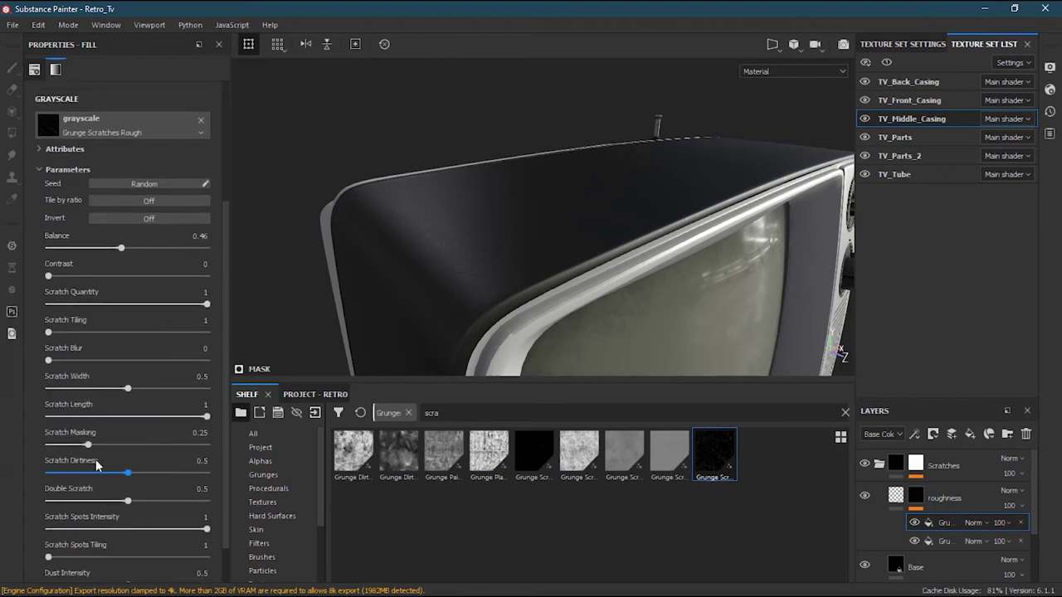
scroll(141, 463, "down", 1)
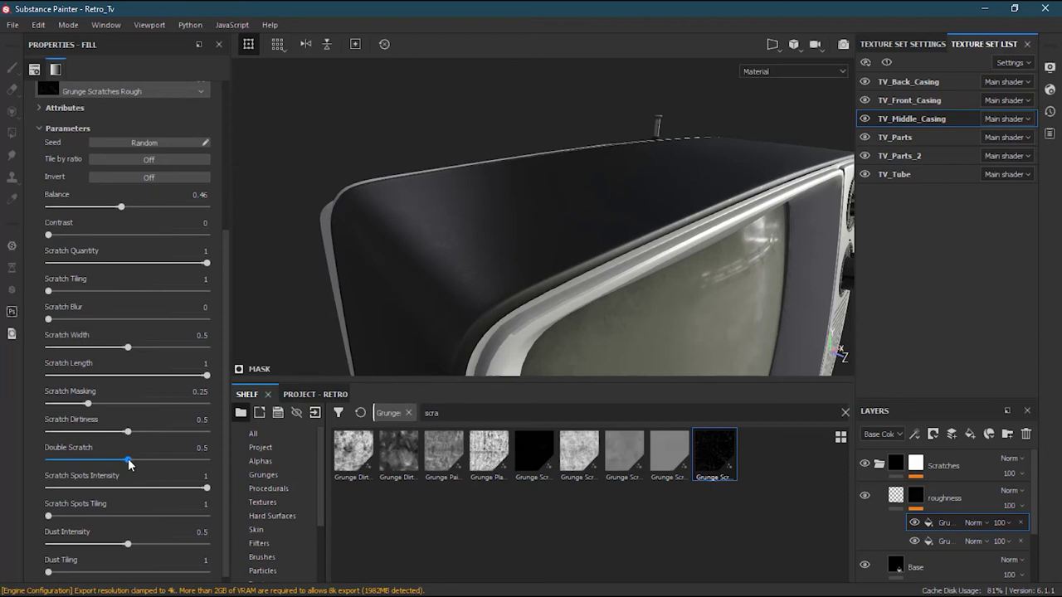
mouse_move(129, 461)
left_mouse_down()
mouse_move(206, 461)
mouse_move(129, 461)
mouse_move(162, 461)
mouse_move(143, 461)
left_mouse_up()
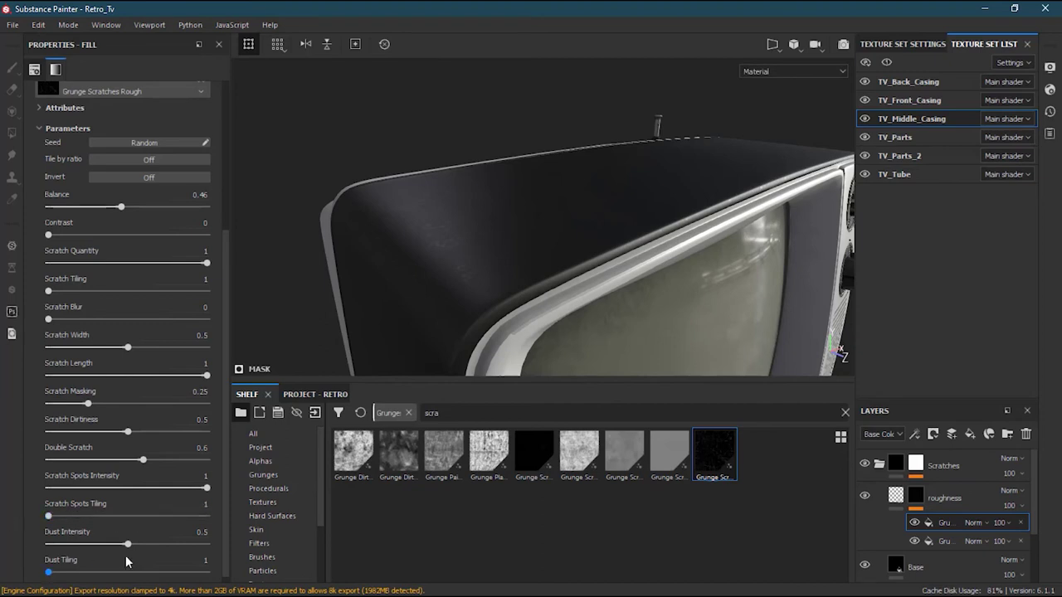
- Try a Dust Intensity of 0.59 on the scratch fill, then return it to 0.5
scroll(122, 553, "down", 1)
mouse_move(129, 538)
left_mouse_down()
mouse_move(169, 541)
mouse_move(141, 542)
left_mouse_up()
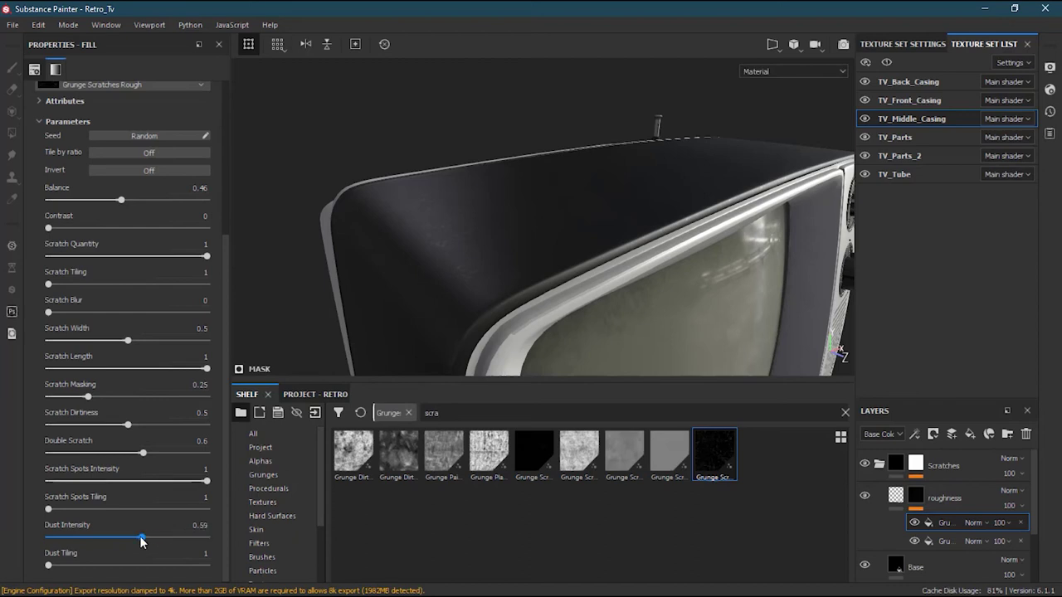
left_click_drag(142, 564, 116, 570)
- Try inverting the Grunge Scratches Rough fill, switch Invert back off and inspect the casing
scroll(116, 532, "up", 2)
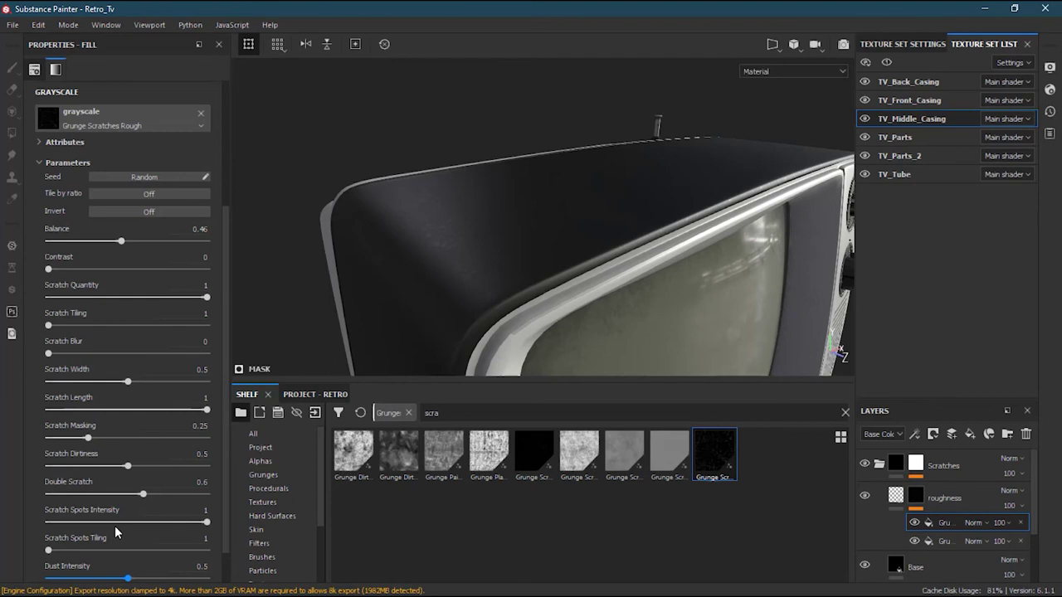
scroll(117, 532, "up", 4)
scroll(78, 434, "up", 5)
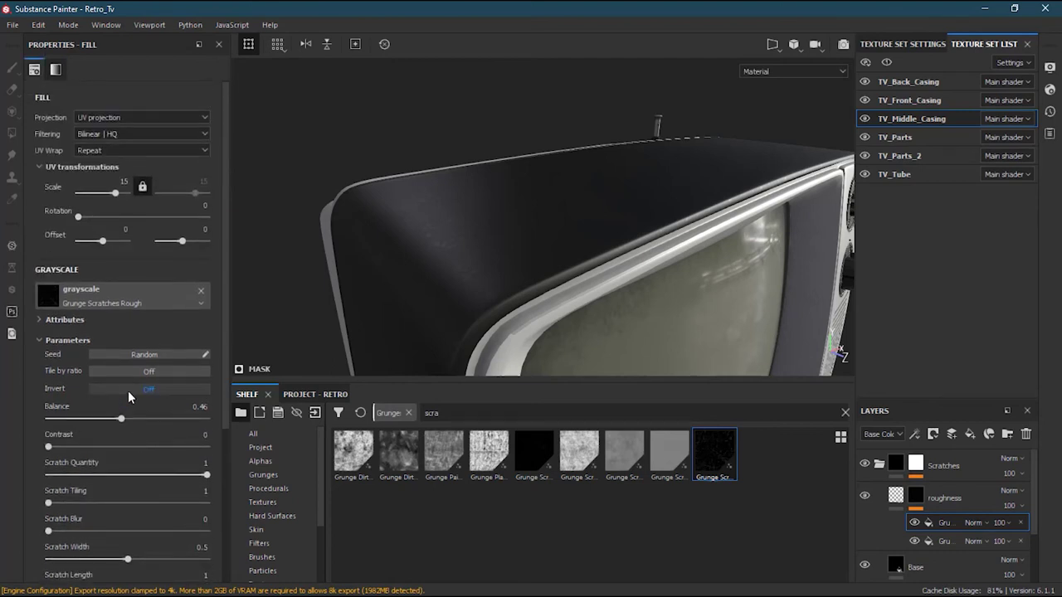
left_click(129, 390)
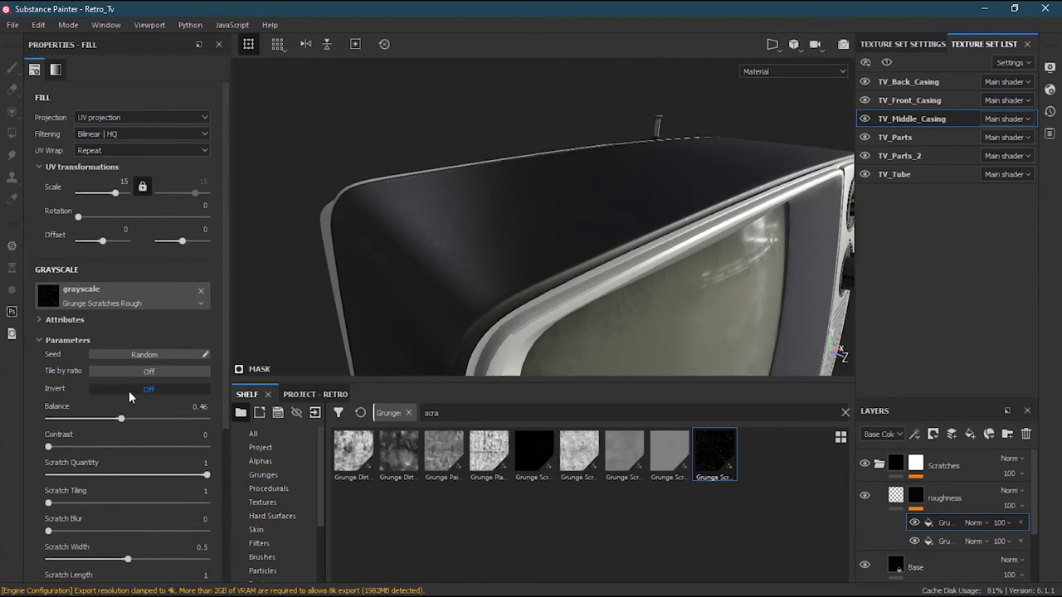
left_click(129, 391)
left_click_drag(465, 249, 557, 267, "alt")
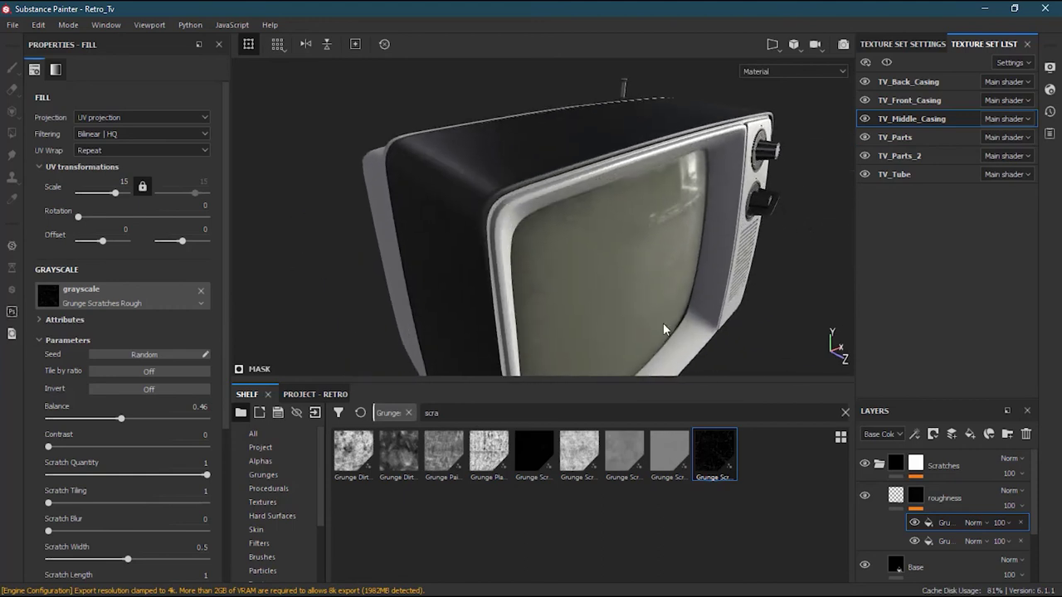
left_click_drag(546, 194, 485, 249, "alt")
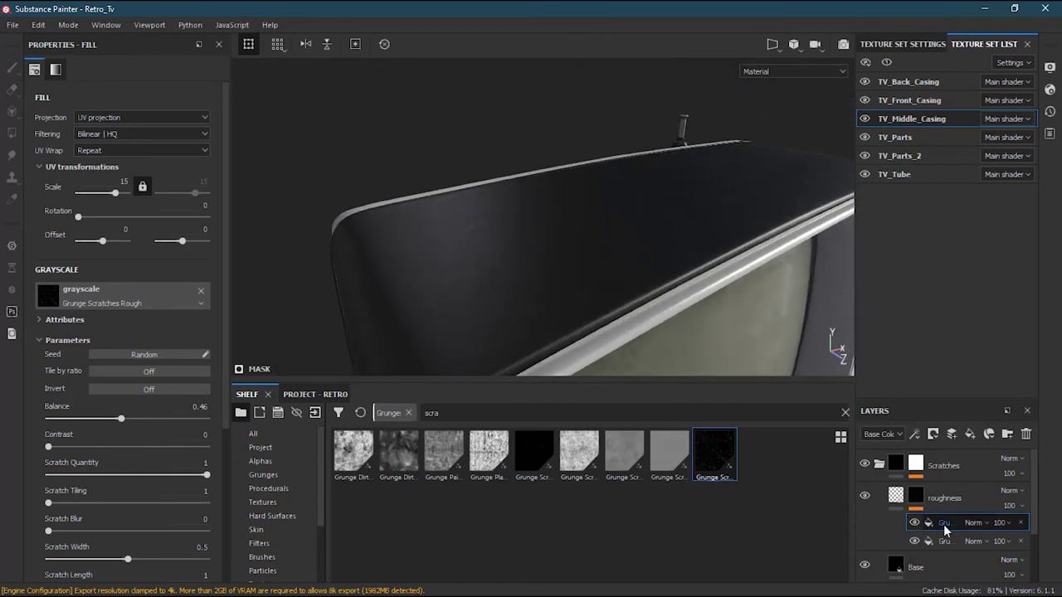
- Hide the Grunge Scratches Rough fill and briefly toggle the Grunge Rough Dirty fill to compare their effects
left_click(916, 524)
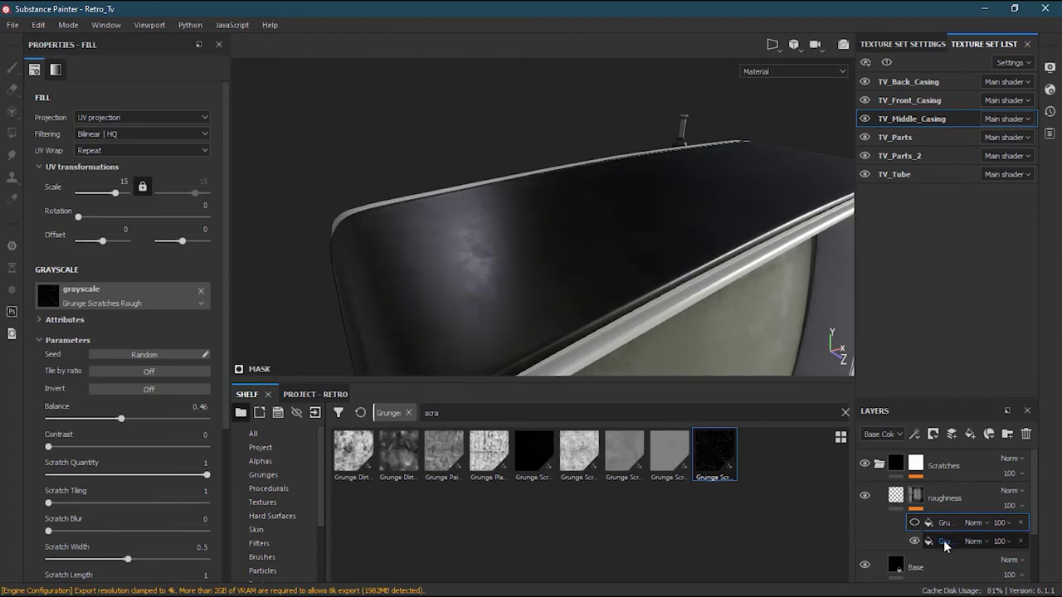
left_click(915, 542)
left_click(915, 542)
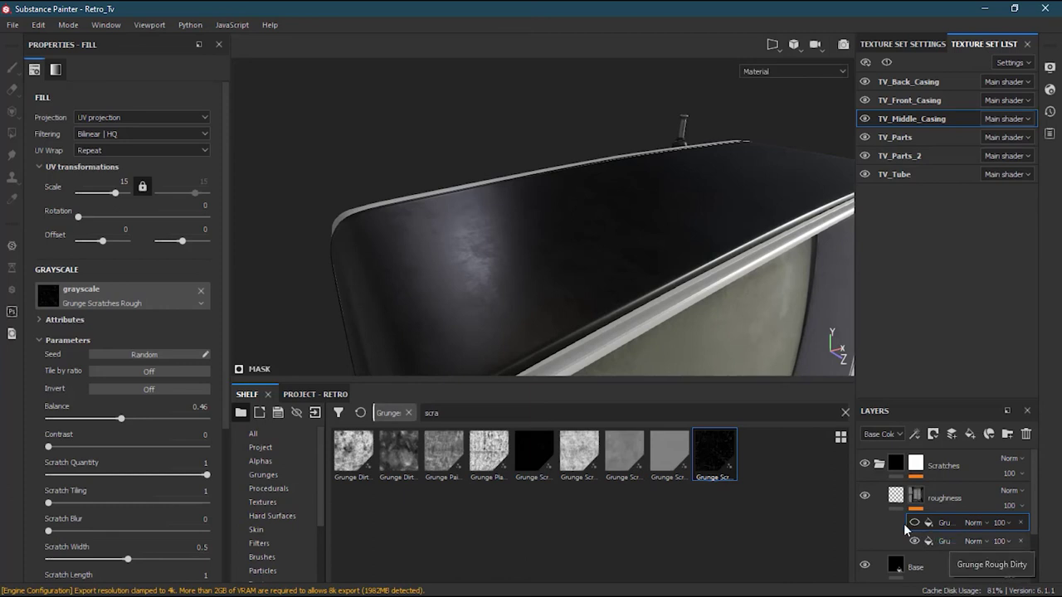
- Show the Grunge Scratches Rough fill again, lower its opacity to 10 and inspect the casing
left_click(914, 523)
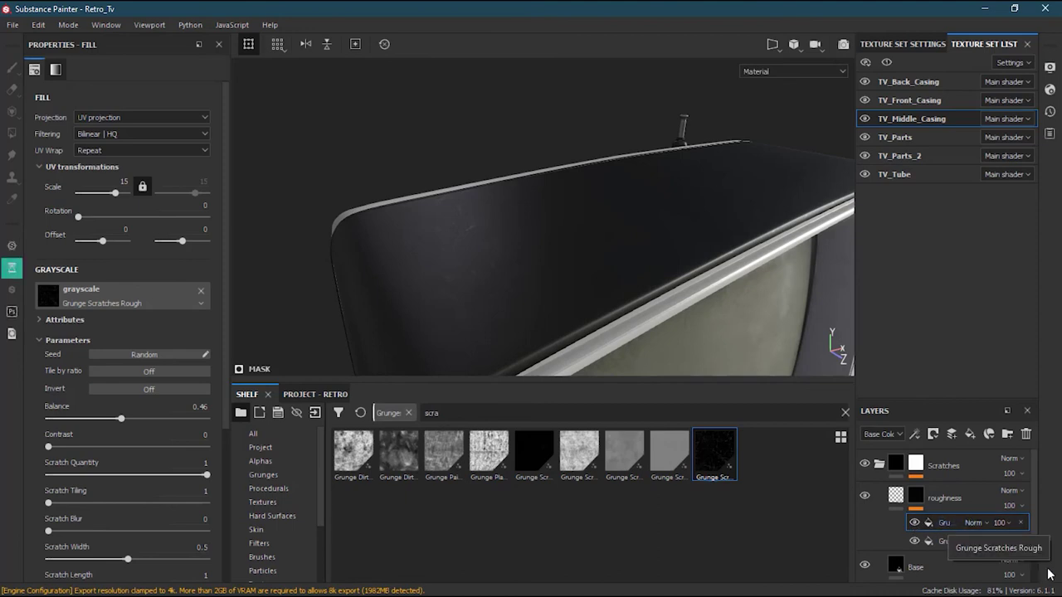
left_click(1011, 527)
mouse_move(1053, 550)
left_mouse_down()
mouse_move(981, 565)
mouse_move(1007, 560)
left_mouse_up()
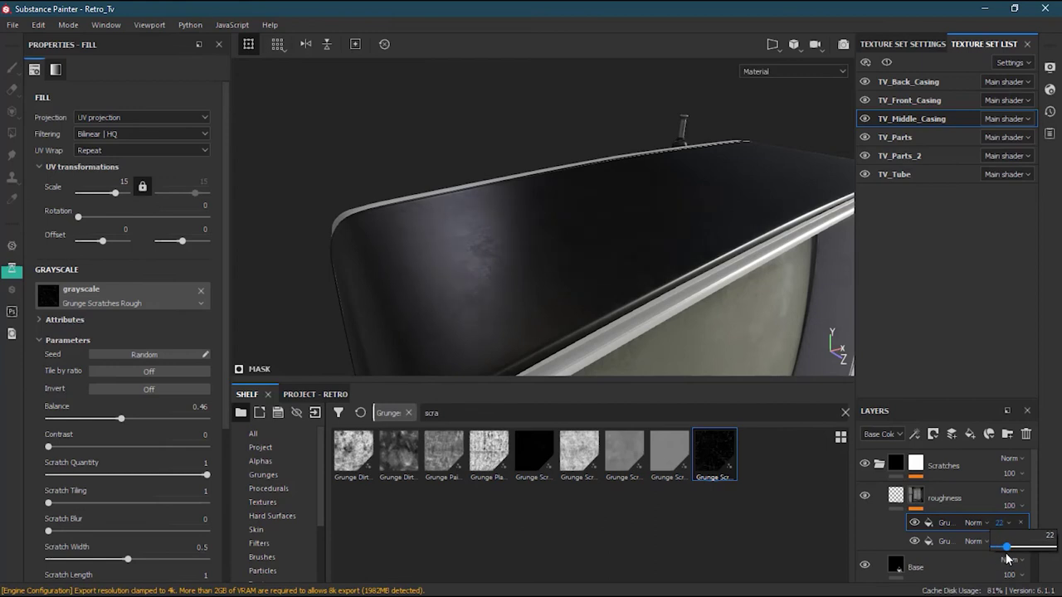
left_click(1002, 528)
type("23")
key("BackSpace")
key("BackSpace")
type("10")
key("Return")
mouse_move(482, 235)
left_mouse_down("alt")
mouse_move(481, 275)
mouse_move(457, 316)
mouse_move(446, 225)
mouse_move(495, 209)
mouse_move(496, 228)
mouse_move(479, 216)
mouse_move(519, 272)
mouse_move(498, 244)
mouse_move(585, 261)
mouse_move(417, 272)
mouse_move(562, 290)
mouse_move(507, 265)
mouse_move(551, 294)
mouse_move(474, 179)
mouse_move(452, 249)
mouse_move(503, 292)
mouse_move(400, 291)
mouse_move(370, 214)
mouse_move(306, 218)
mouse_move(372, 254)
mouse_move(554, 205)
mouse_move(451, 230)
mouse_move(486, 240)
left_mouse_up("alt")
right_click_drag(486, 240, 469, 218, "alt")
left_click_drag(469, 217, 438, 236, "alt")
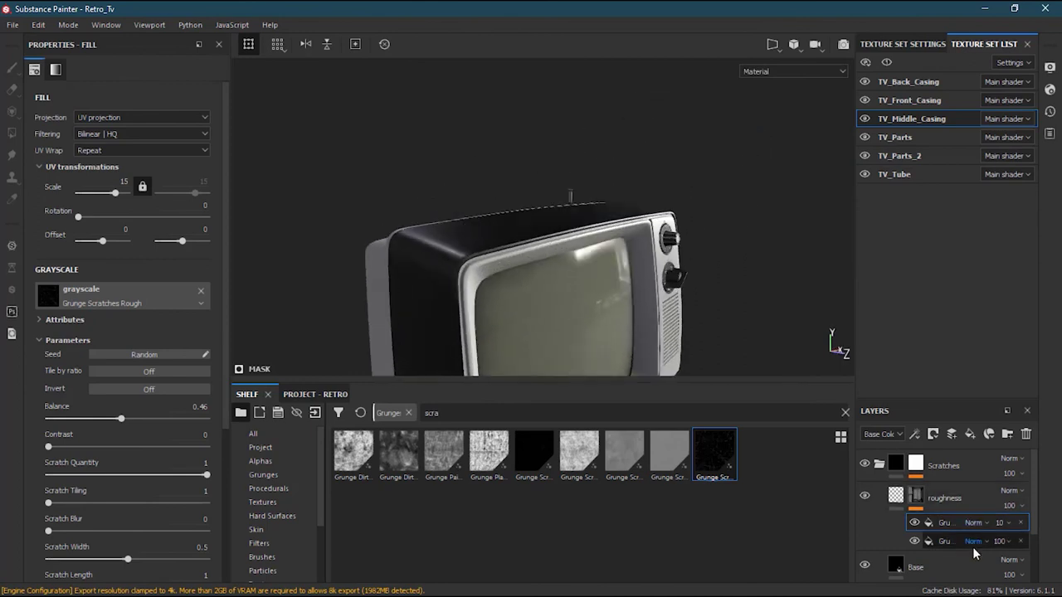
- Set the Grunge Scratches Rough fill's opacity to 50, check the casing and collapse the Scratches folder
left_click(998, 528)
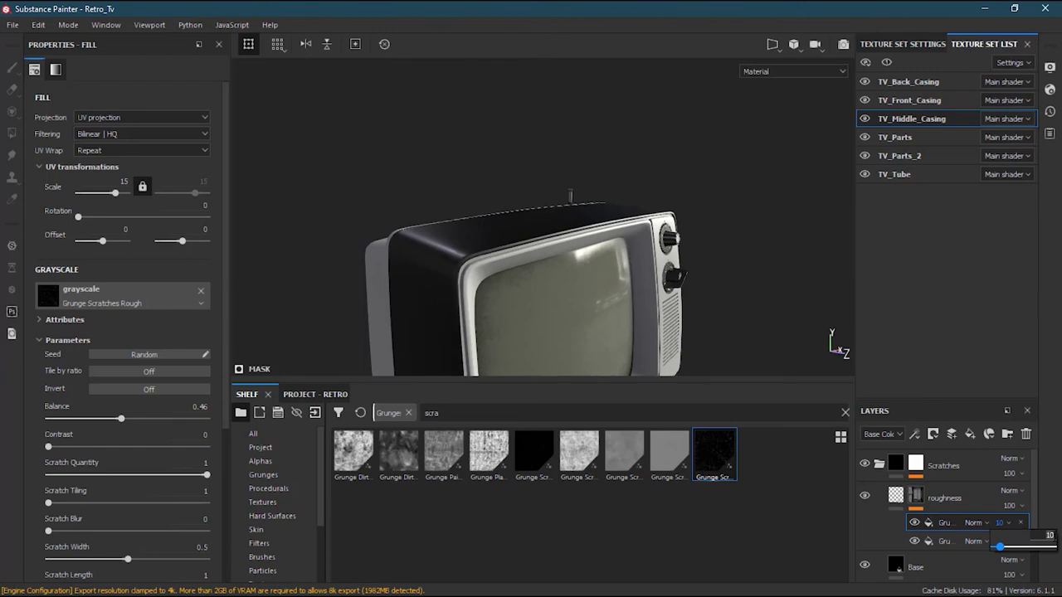
key("Return")
left_click(1050, 535)
key("Return")
left_click(1050, 535)
key("Return")
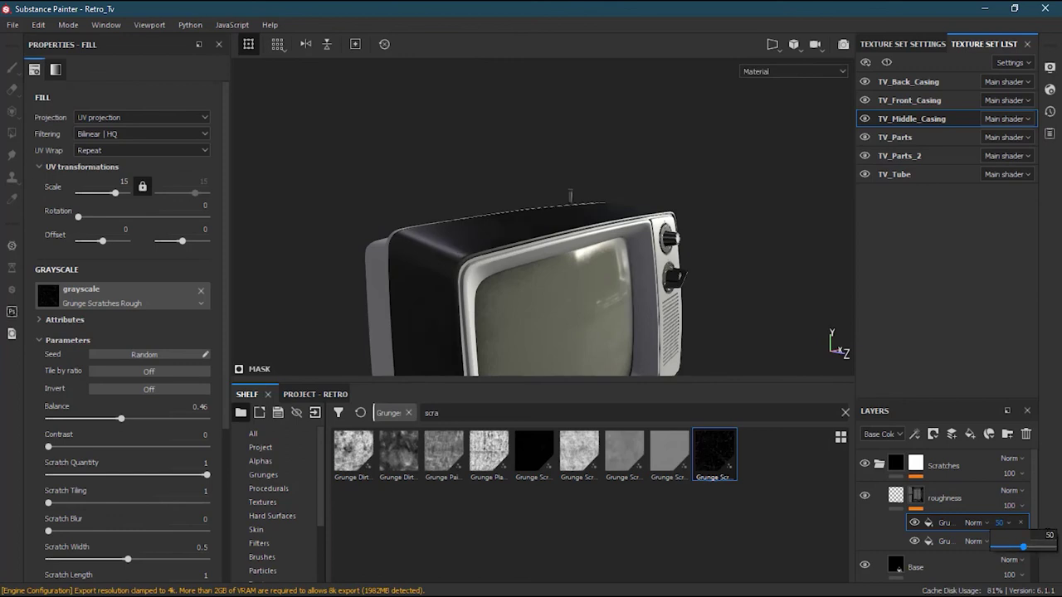
left_click_drag(462, 231, 823, 217, "alt")
left_click_drag(450, 211, 505, 251, "alt")
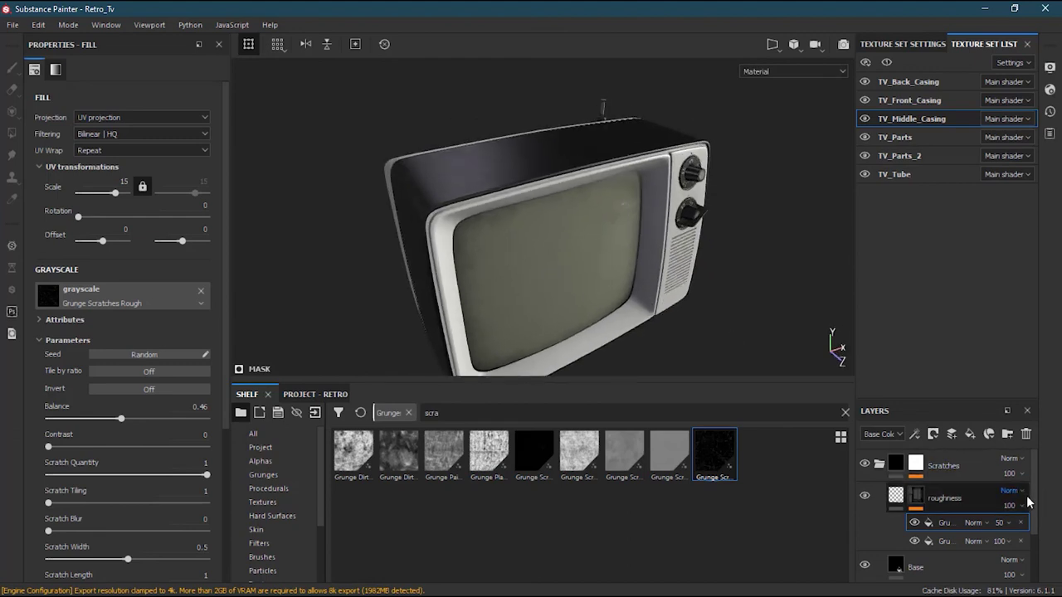
left_click(881, 462)
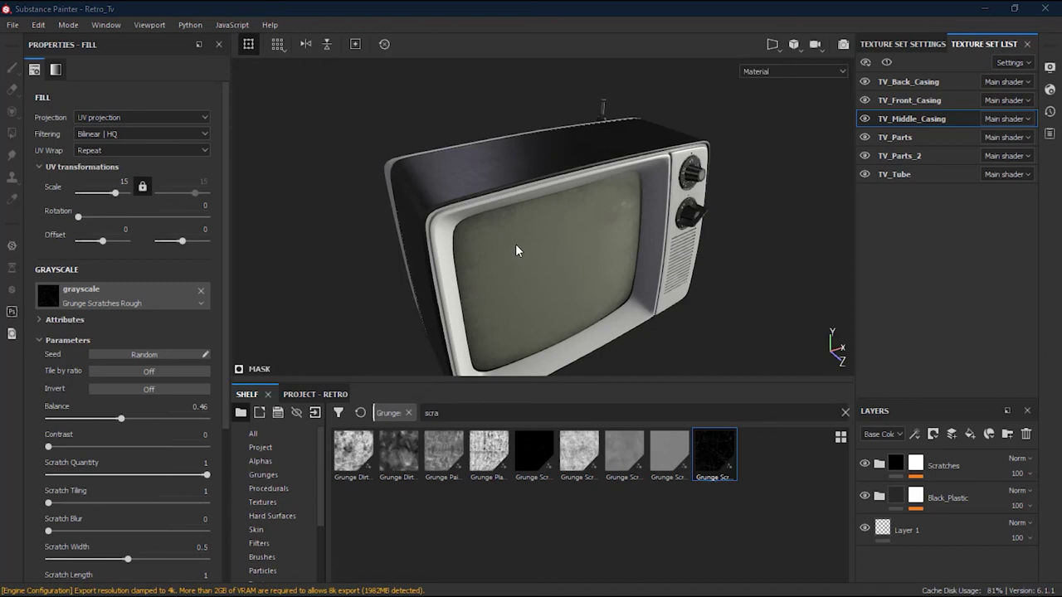
left_click_drag(434, 191, 491, 233, "alt")
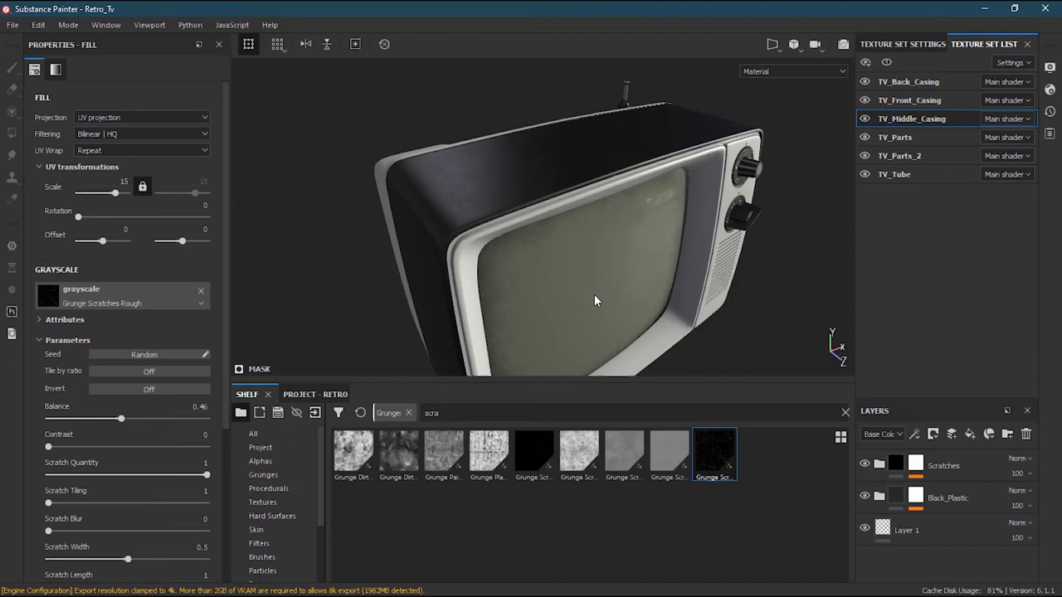
- Create a smart mask from the Scratches folder, then delete that new_mask preset from the shelf
left_click(967, 466)
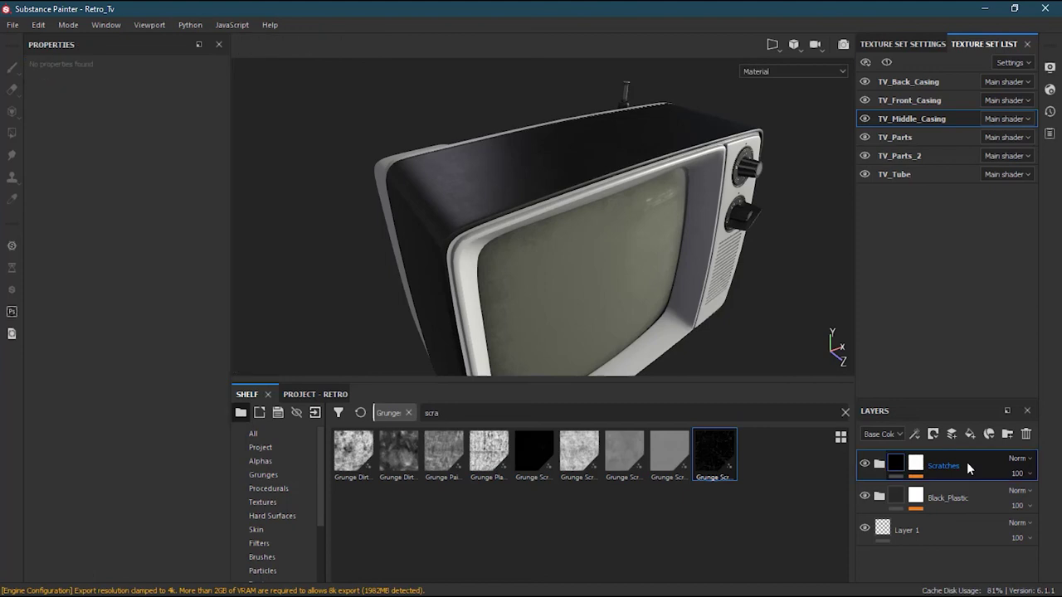
right_click(970, 467)
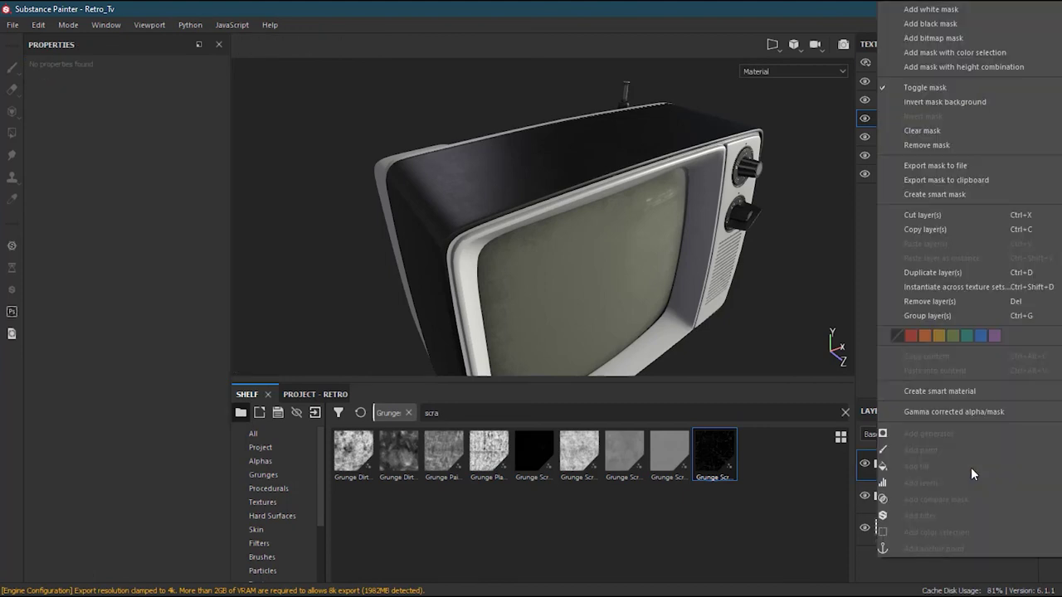
left_click(958, 195)
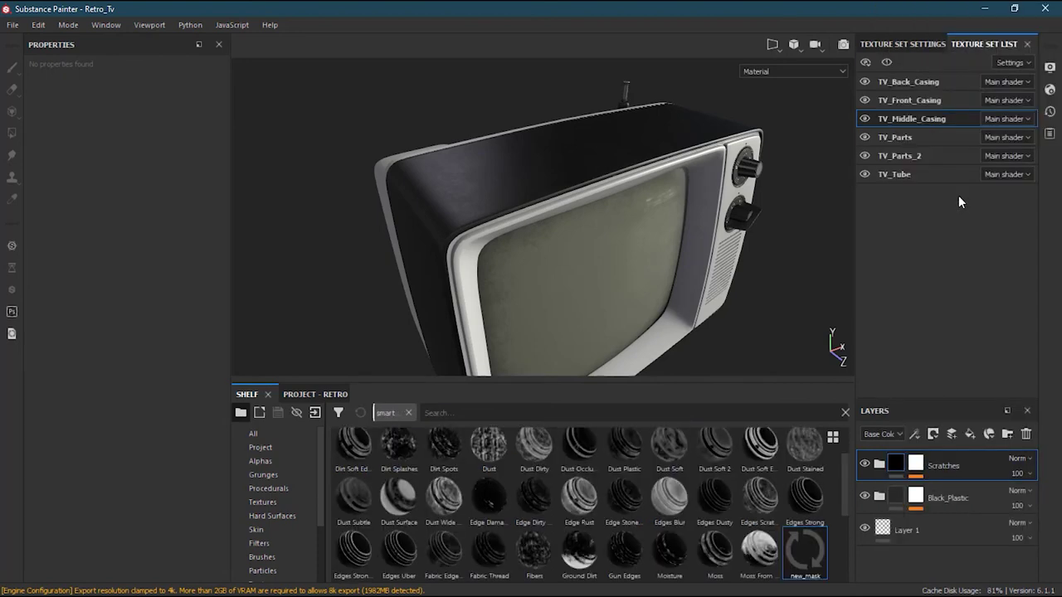
scroll(840, 484, "down", 2)
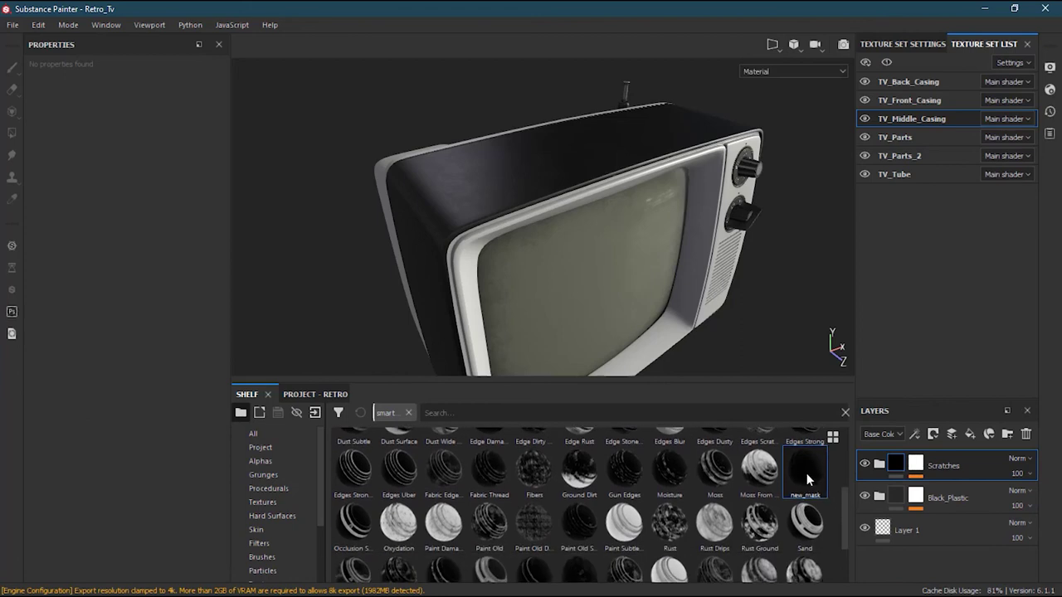
right_click(807, 467)
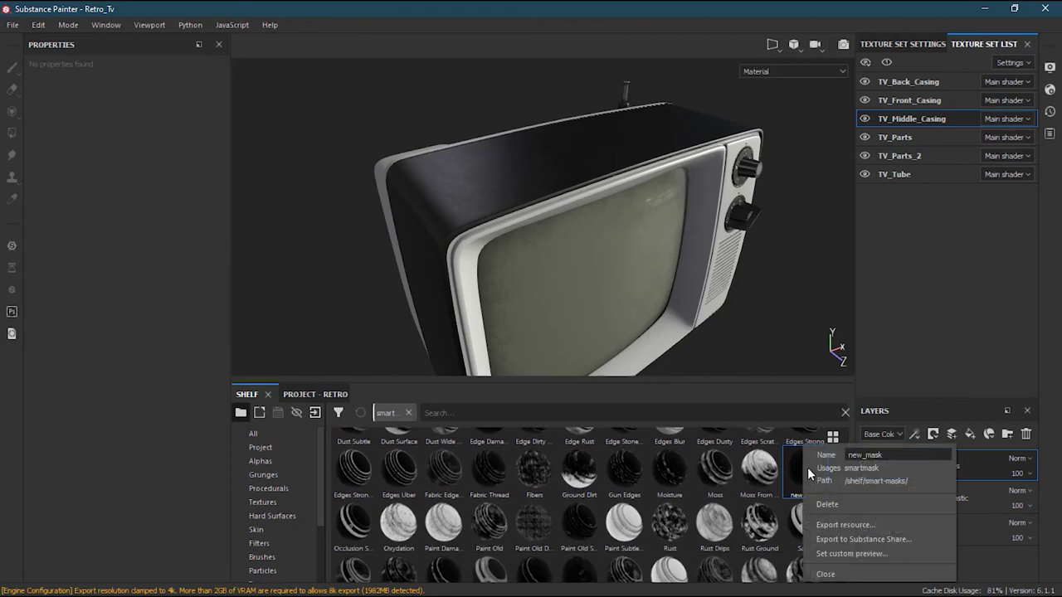
left_click(832, 504)
right_click(959, 466)
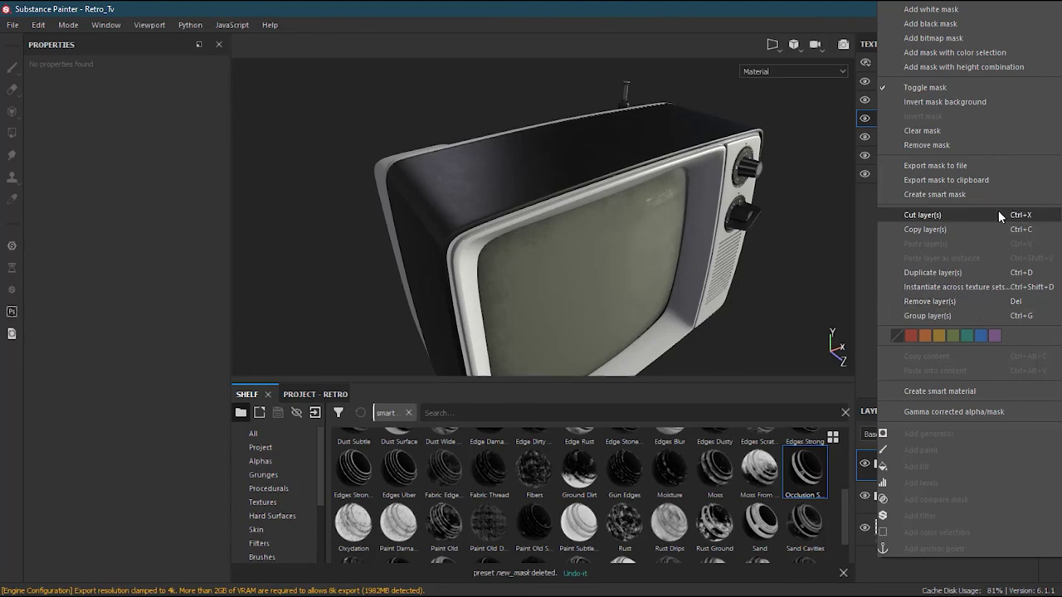
left_click(823, 25)
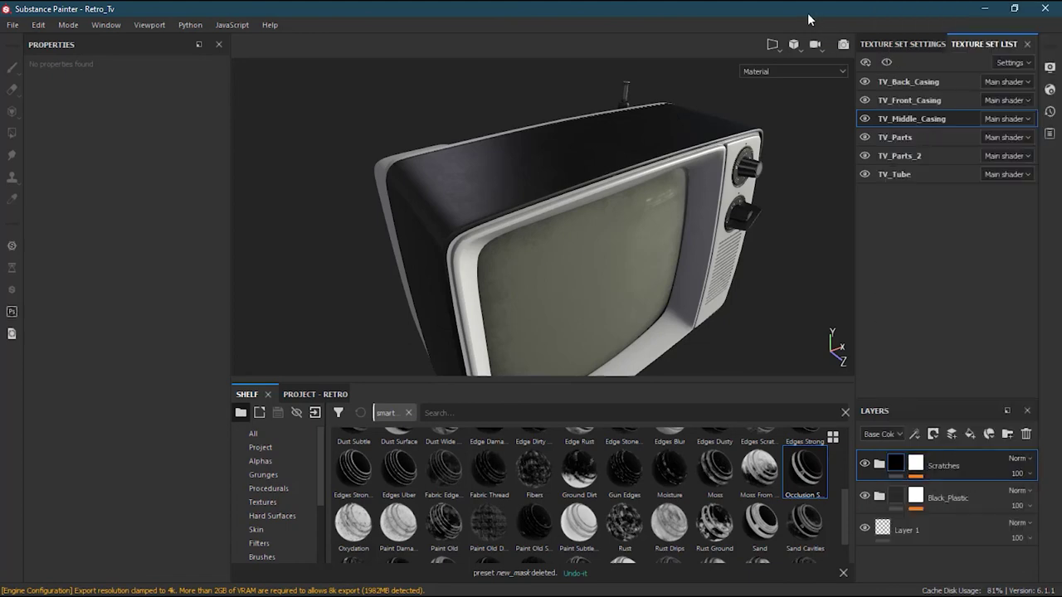
- Examine the roughness wear on the TV's middle casing up close and from several angles
left_click_drag(610, 165, 561, 161, "alt")
right_click_drag(562, 161, 688, 152, "alt")
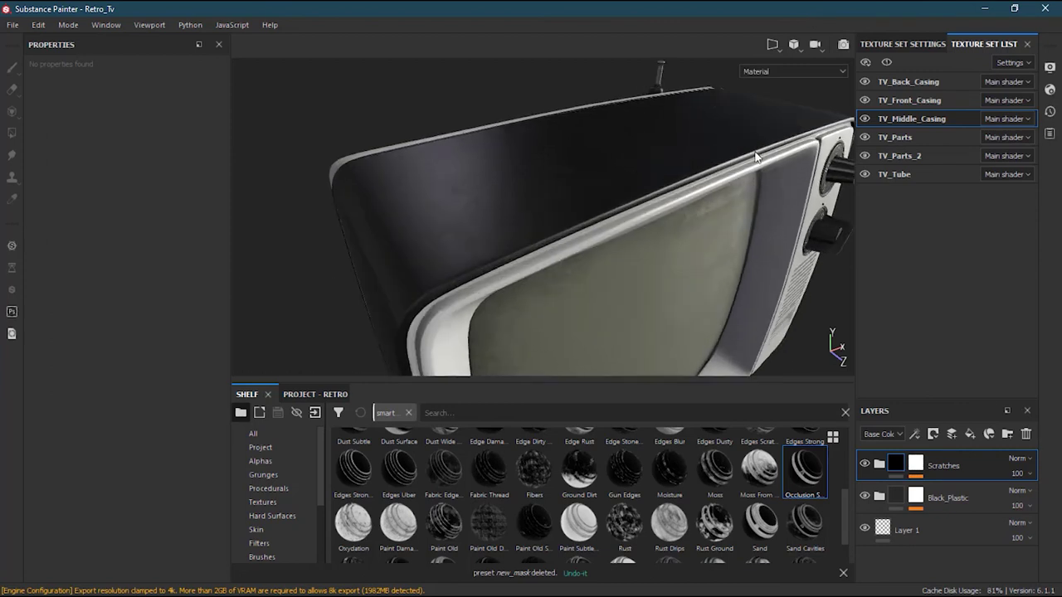
left_click_drag(688, 152, 598, 179, "alt")
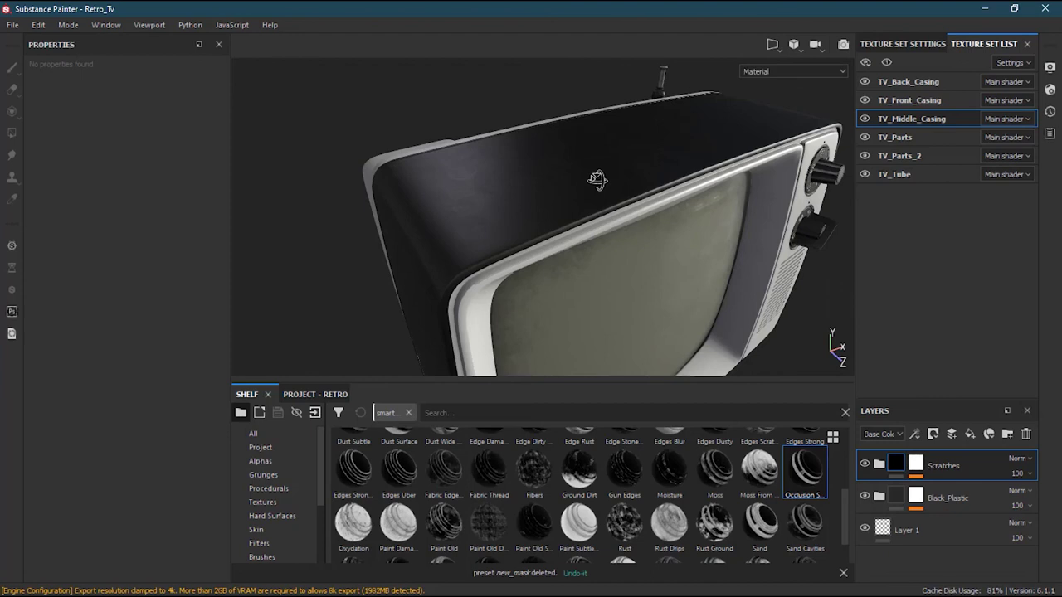
left_click_drag(598, 179, 627, 199, "alt")
right_click_drag(626, 199, 512, 220, "alt")
left_click_drag(512, 221, 574, 266, "alt")
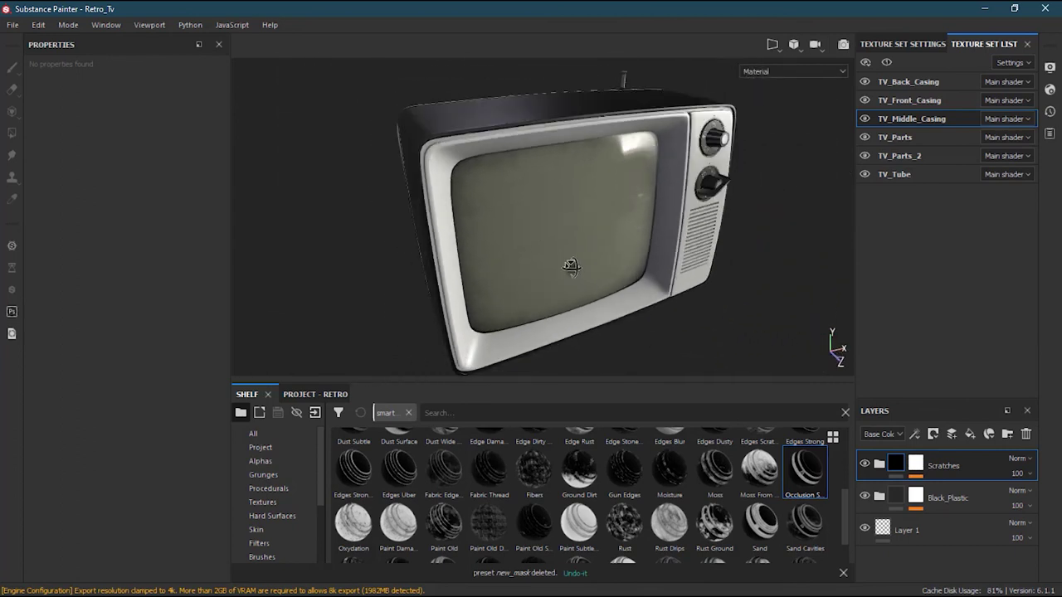